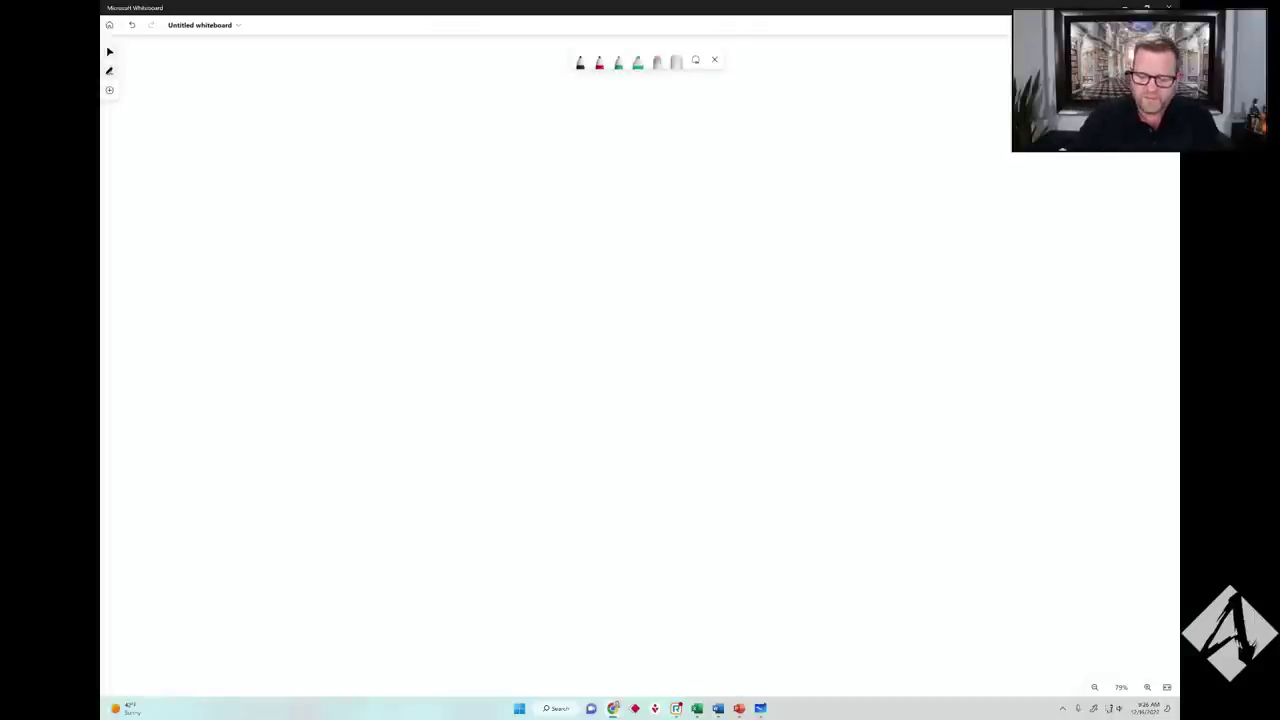
- Write the heading 'liability' in black ink
left_click(580, 63)
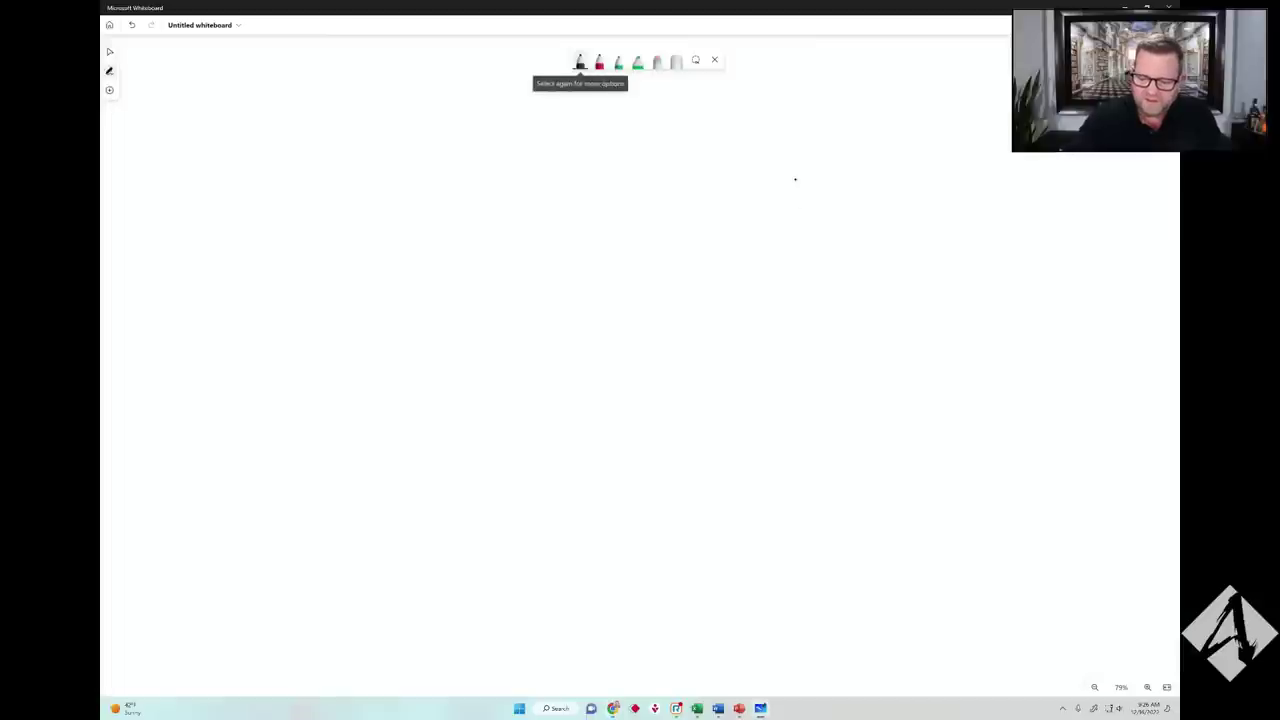
left_click_drag(797, 181, 797, 222)
mouse_move(812, 198)
left_mouse_down()
mouse_move(812, 216)
mouse_move(839, 216)
left_mouse_up()
left_click_drag(845, 177, 858, 214)
left_click_drag(866, 198, 877, 216)
mouse_move(887, 198)
left_mouse_down()
mouse_move(887, 212)
mouse_move(906, 212)
left_mouse_up()
mouse_move(900, 194)
left_mouse_down()
mouse_move(918, 193)
mouse_move(922, 210)
left_mouse_up()
left_click_drag(930, 195, 930, 231)
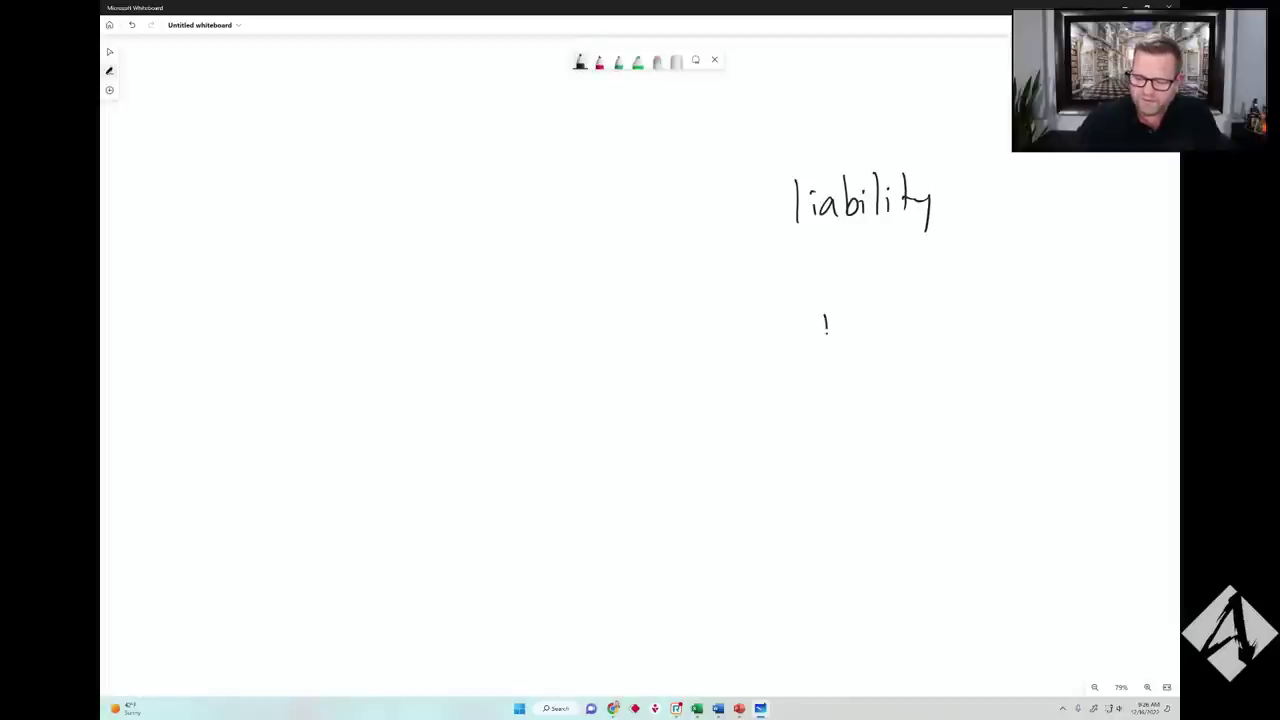
- Write 'Biz', box it, and draw a stick figure with an arrow to the box
mouse_move(828, 308)
left_mouse_down()
mouse_move(828, 332)
mouse_move(875, 331)
left_mouse_up()
left_click(851, 310)
left_click(980, 315)
left_click_drag(981, 291, 983, 378)
mouse_move(800, 287)
left_mouse_down()
mouse_move(798, 368)
mouse_move(901, 292)
mouse_move(801, 290)
left_mouse_up()
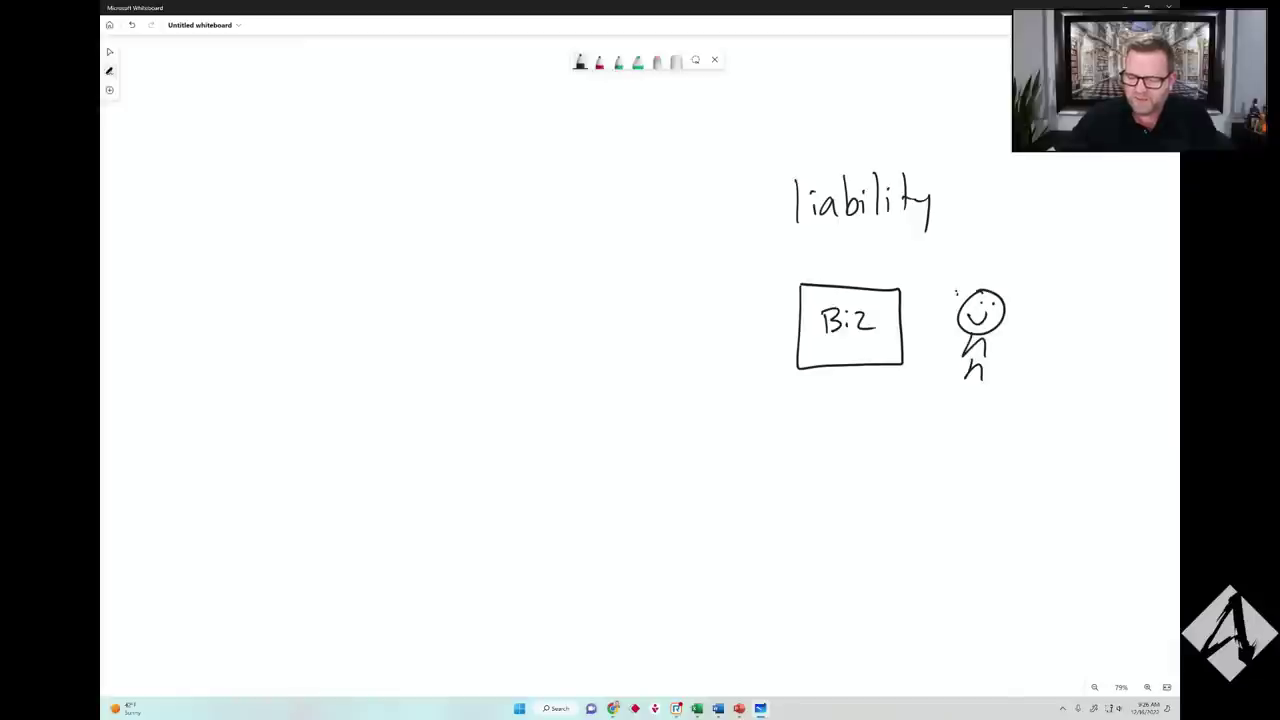
mouse_move(957, 294)
left_mouse_down()
mouse_move(910, 281)
mouse_move(921, 288)
left_mouse_up()
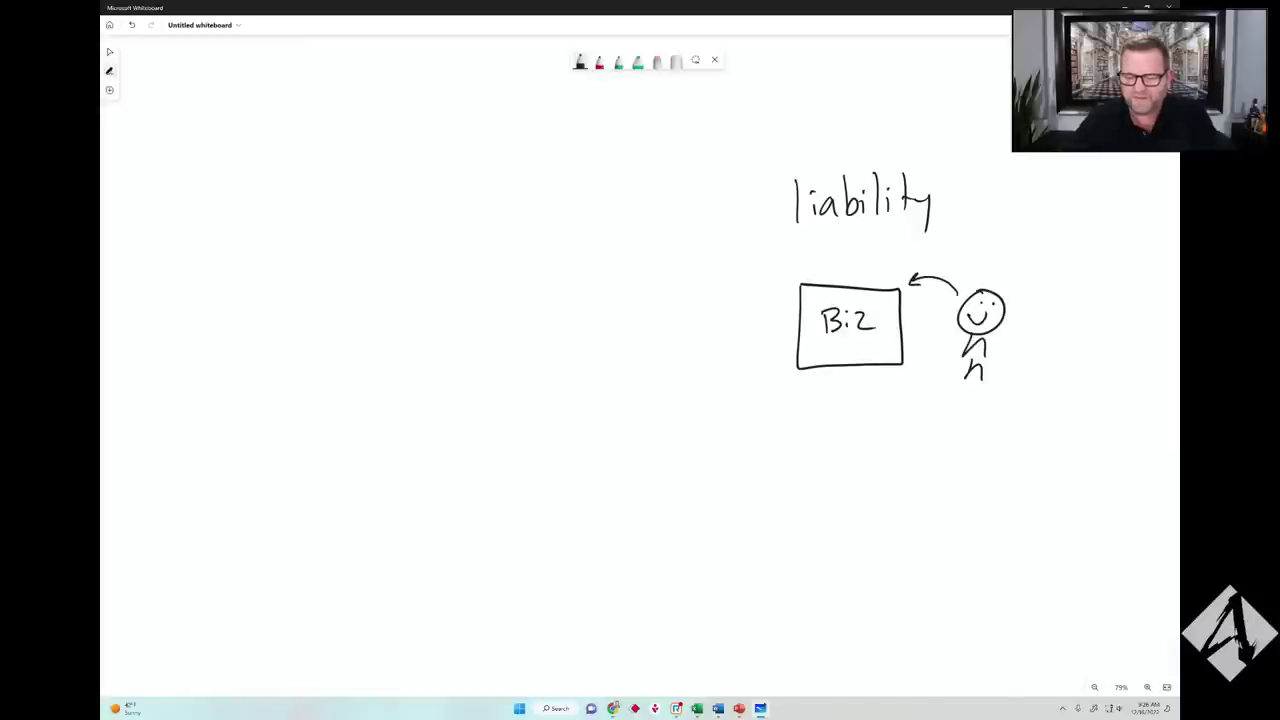
- Sketch a car beside the stick figure, undo a stray curved arrow, and rewrite Biz's z
mouse_move(1046, 356)
left_mouse_down()
mouse_move(1040, 368)
mouse_move(1050, 360)
left_mouse_up()
mouse_move(1080, 358)
left_mouse_down()
mouse_move(1098, 364)
mouse_move(1068, 362)
mouse_move(1118, 354)
left_mouse_up()
mouse_move(1104, 344)
left_mouse_down()
mouse_move(1118, 354)
mouse_move(892, 386)
mouse_move(871, 347)
left_mouse_up()
mouse_move(871, 347)
left_mouse_down()
mouse_move(885, 360)
mouse_move(887, 336)
left_mouse_up()
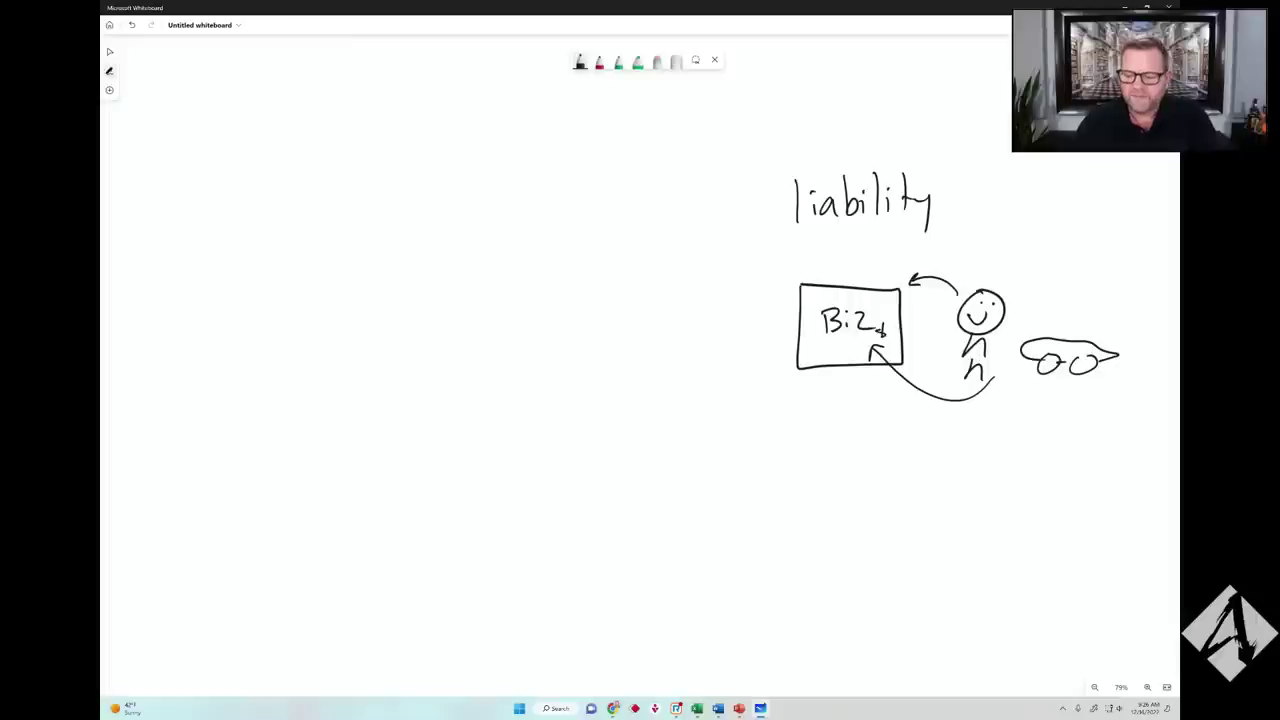
key("ctrl+z")
key("ctrl+z")
key("ctrl+z")
key("ctrl+z")
key("ctrl+z")
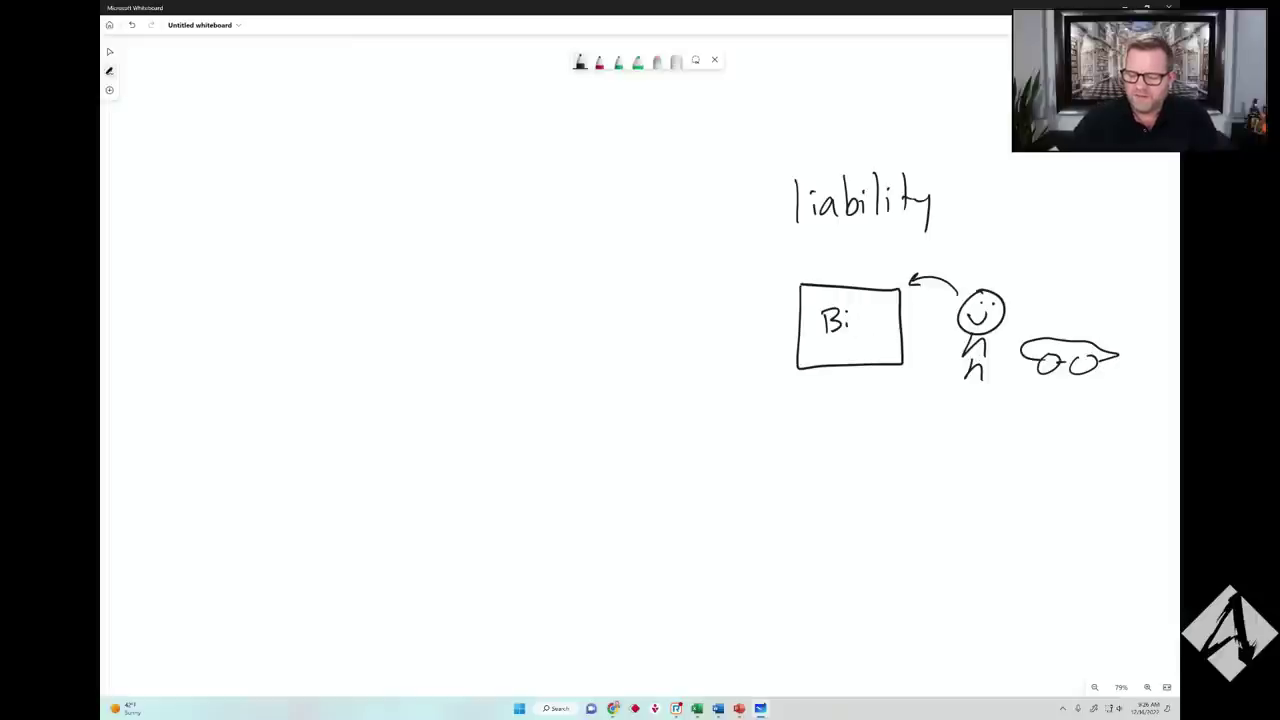
left_click_drag(858, 318, 864, 331)
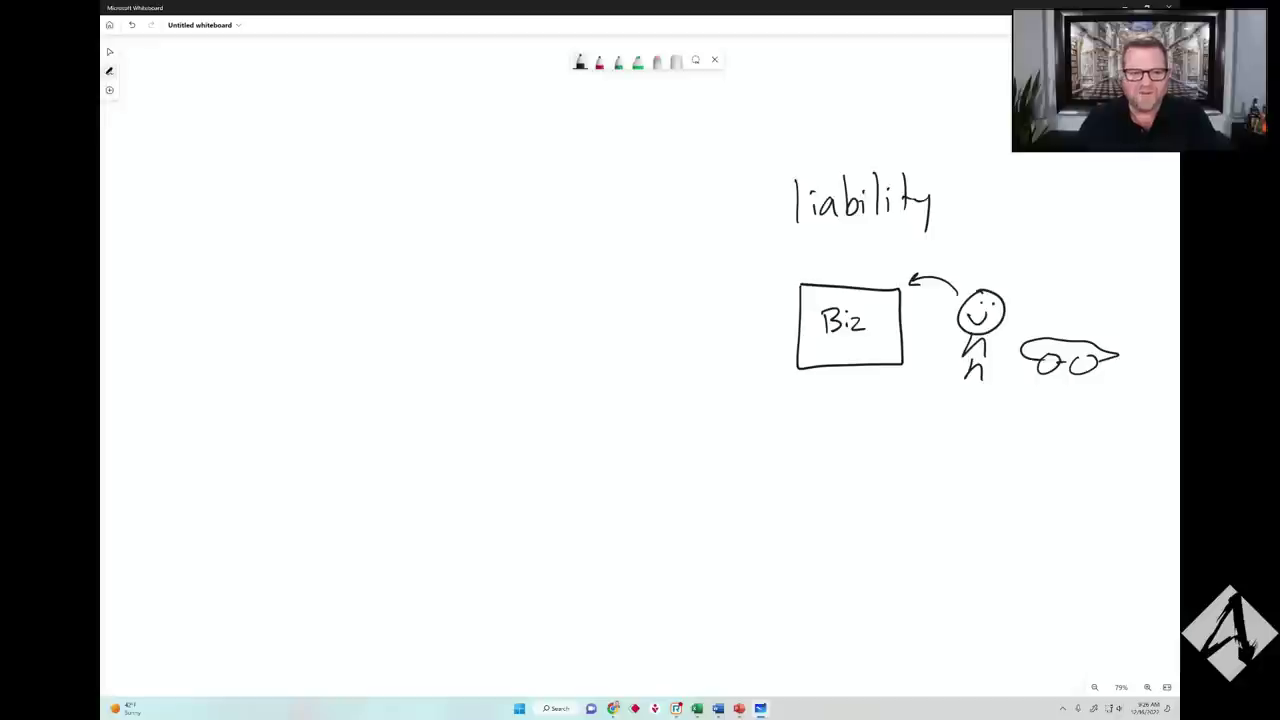
- Add arrows labelled LLC and INC pointing into the Biz box
left_click_drag(910, 519, 422, 520)
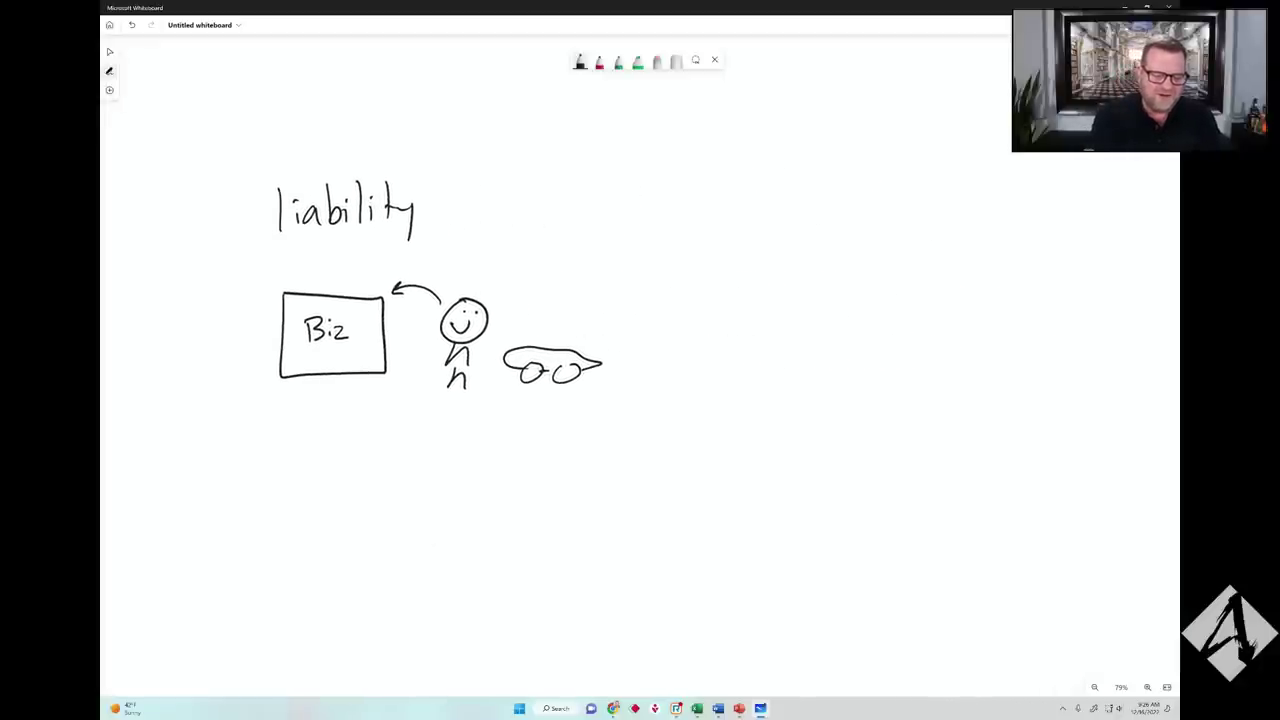
mouse_move(230, 261)
left_mouse_down()
mouse_move(270, 288)
mouse_move(268, 275)
left_mouse_up()
mouse_move(193, 253)
left_mouse_down()
mouse_move(199, 266)
mouse_move(228, 236)
left_mouse_up()
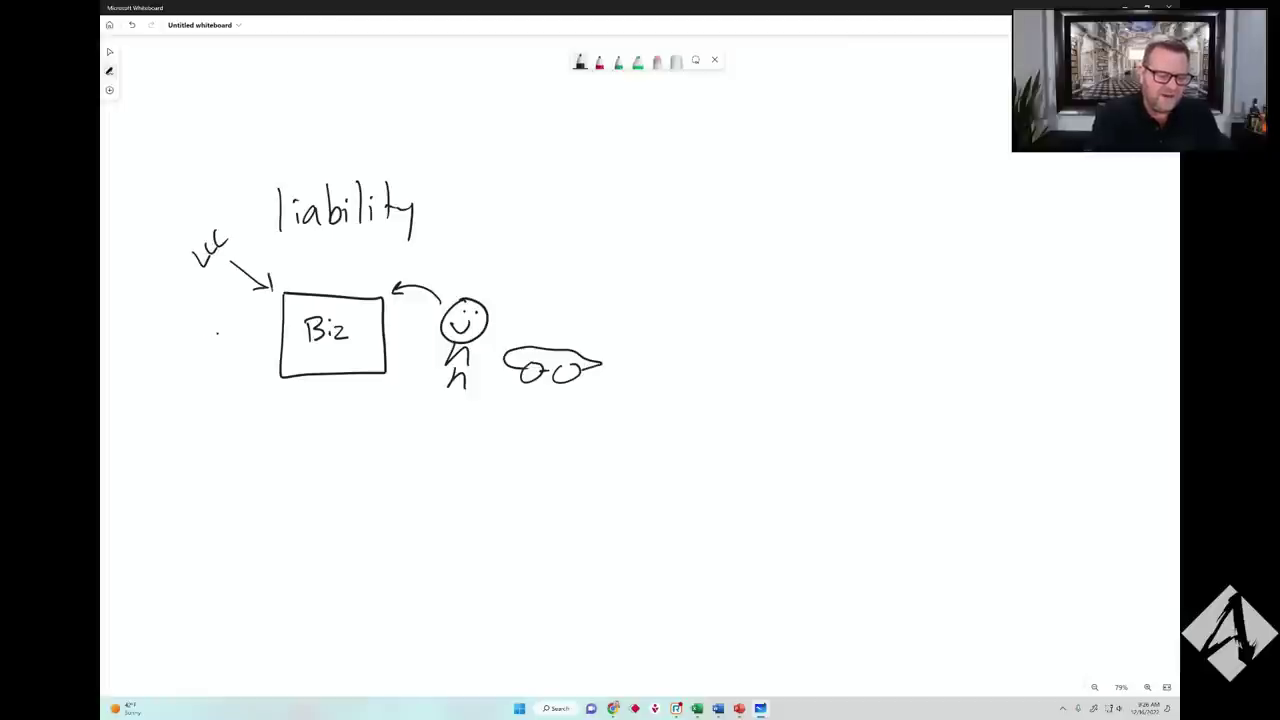
left_click_drag(216, 333, 276, 324)
left_click_drag(260, 318, 264, 334)
left_click_drag(188, 322, 183, 346)
mouse_move(192, 350)
left_mouse_down()
mouse_move(200, 322)
mouse_move(224, 316)
left_mouse_up()
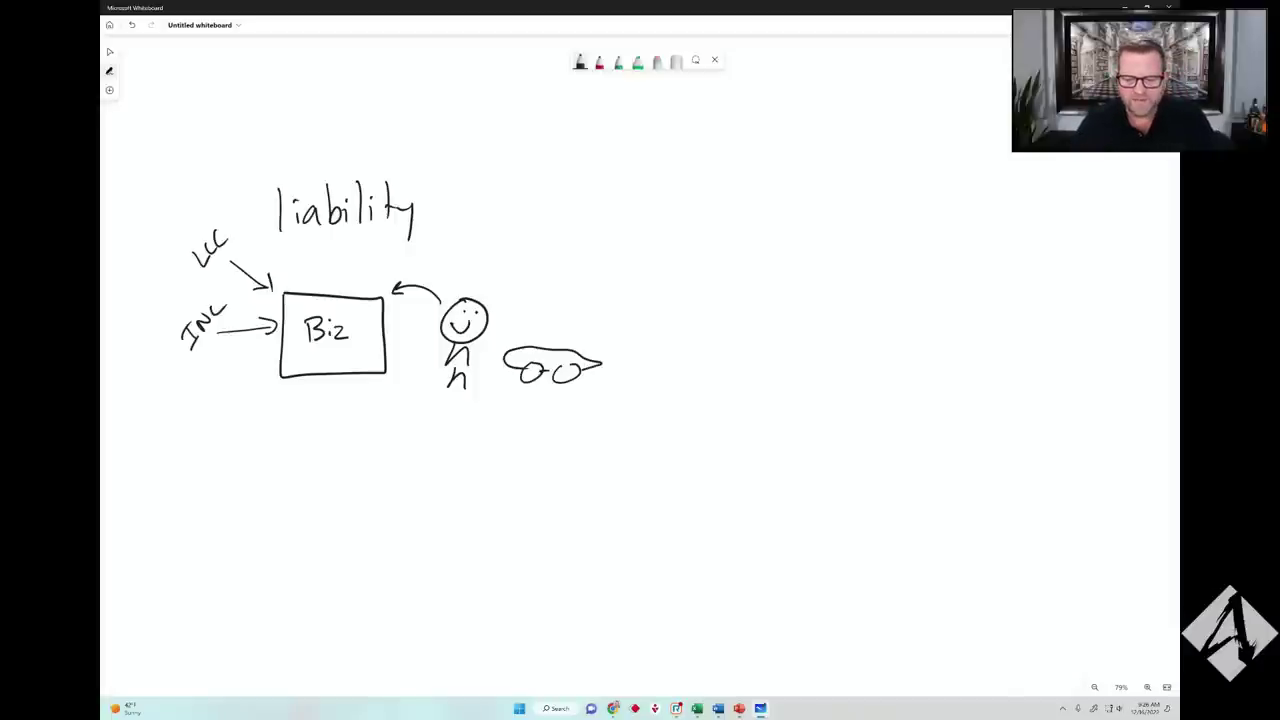
left_click_drag(694, 450, 381, 441)
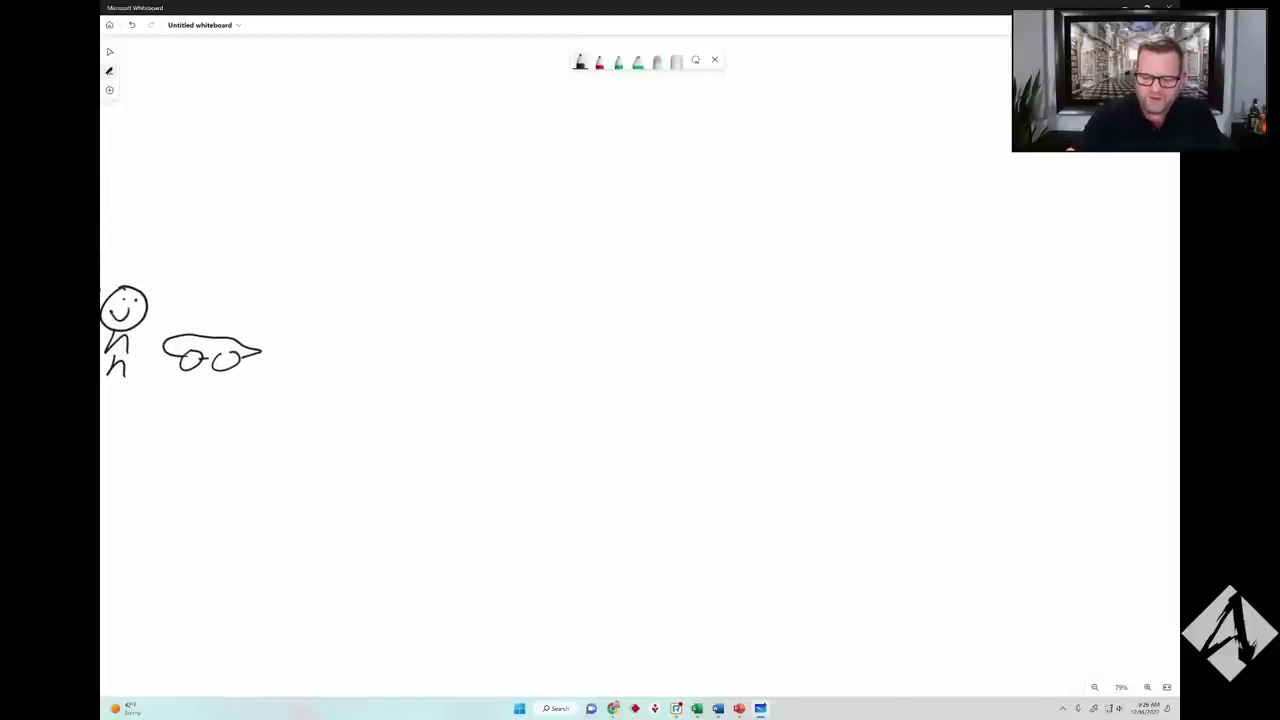
- Write the 'Sole Prop' column heading and draw its divider line
mouse_move(666, 246)
left_mouse_down()
mouse_move(646, 268)
mouse_move(671, 259)
left_mouse_up()
mouse_move(684, 242)
left_mouse_down()
mouse_move(688, 268)
mouse_move(702, 267)
left_mouse_up()
mouse_move(716, 244)
left_mouse_down()
mouse_move(716, 270)
mouse_move(716, 258)
left_mouse_up()
left_click_drag(732, 264, 741, 266)
mouse_move(754, 258)
left_mouse_down()
mouse_move(784, 356)
mouse_move(789, 610)
left_mouse_up()
left_click_drag(890, 491, 798, 491)
- Write the 'S-Corp' heading, a divider after it, and the 'C-Corp' heading
left_click_drag(757, 240, 745, 262)
left_click_drag(764, 251, 792, 260)
left_click_drag(804, 247, 818, 250)
left_click_drag(820, 244, 823, 270)
left_click_drag(911, 217, 921, 578)
left_click_drag(982, 225, 964, 252)
left_click_drag(988, 242, 998, 256)
left_click_drag(1014, 242, 1030, 241)
mouse_move(1036, 234)
left_mouse_down()
mouse_move(1038, 266)
mouse_move(1044, 244)
left_mouse_up()
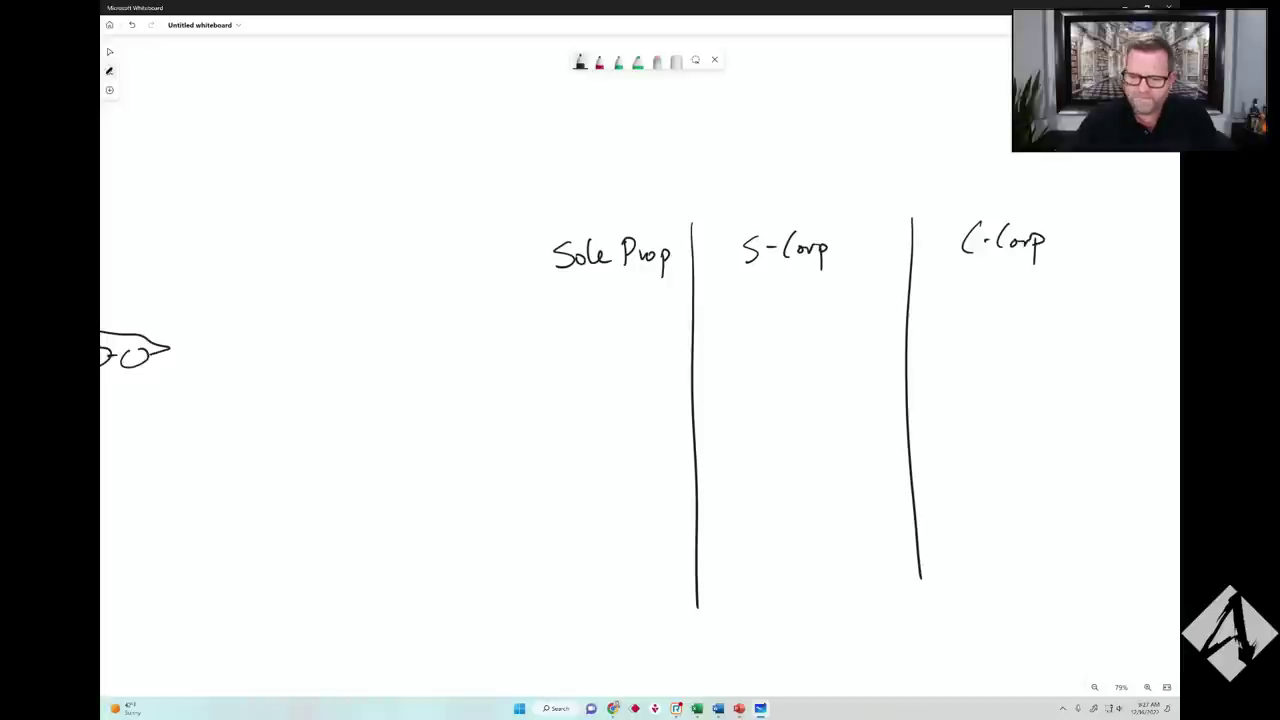
- Label the rows 'Pros' in green and 'Cons' in red, separated by a black horizontal line
left_click(601, 72)
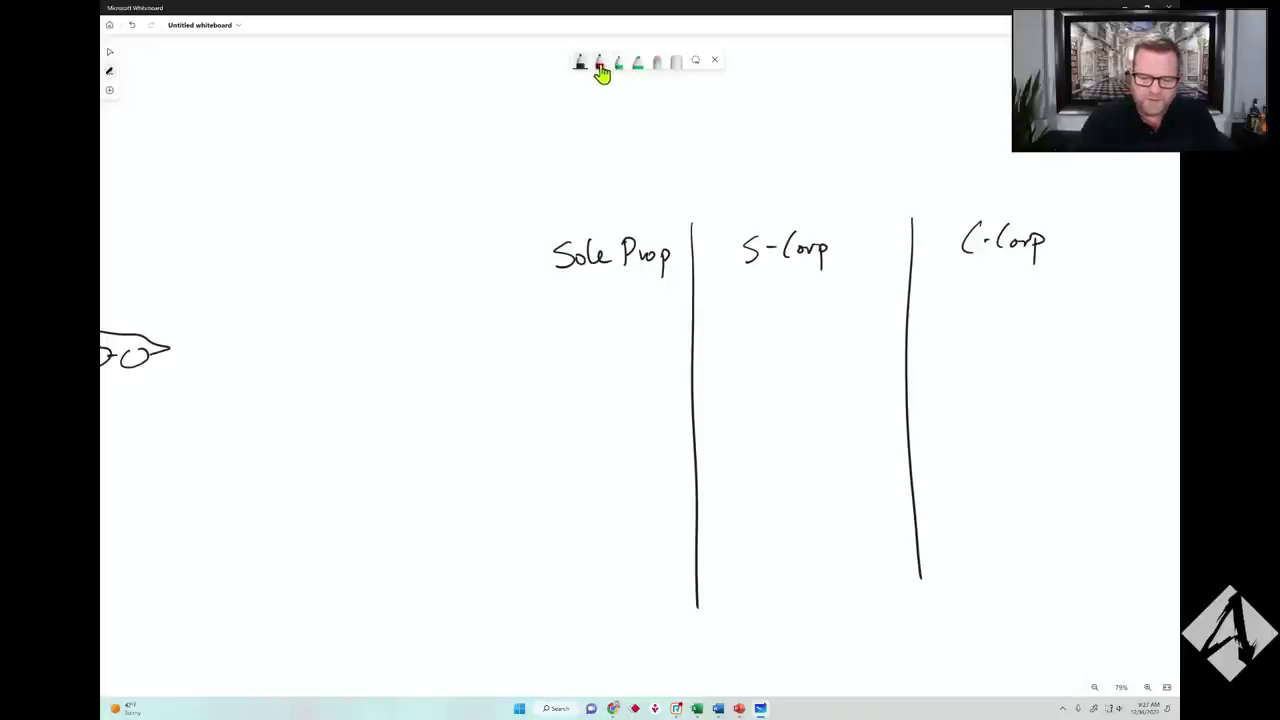
left_click(619, 66)
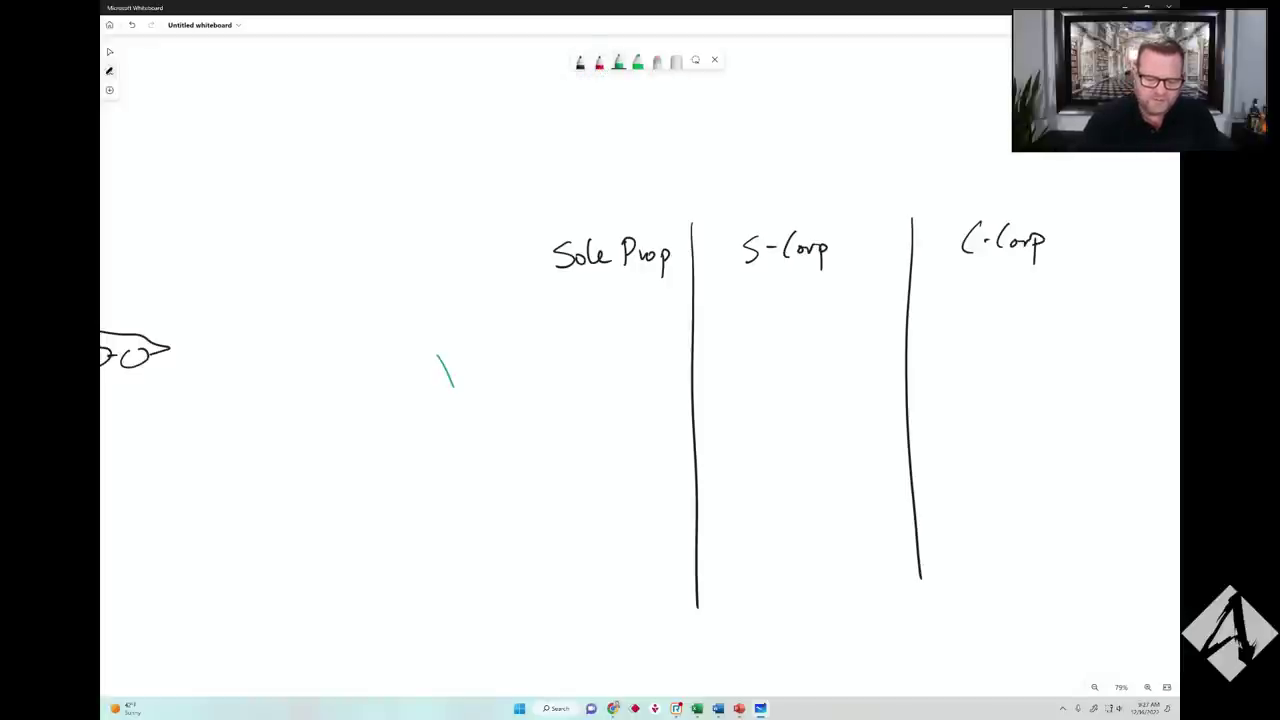
mouse_move(436, 356)
left_mouse_down()
mouse_move(463, 360)
mouse_move(476, 342)
left_mouse_up()
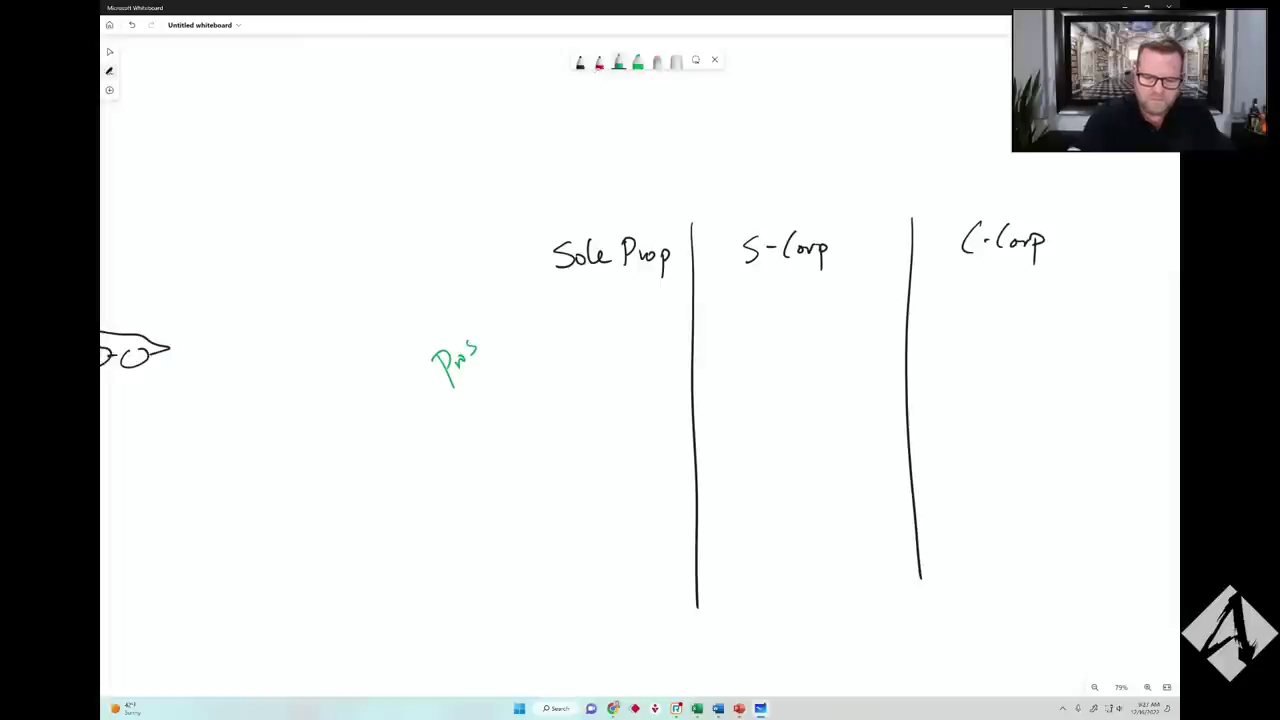
left_click_drag(455, 530, 456, 555)
left_click_drag(463, 538, 470, 538)
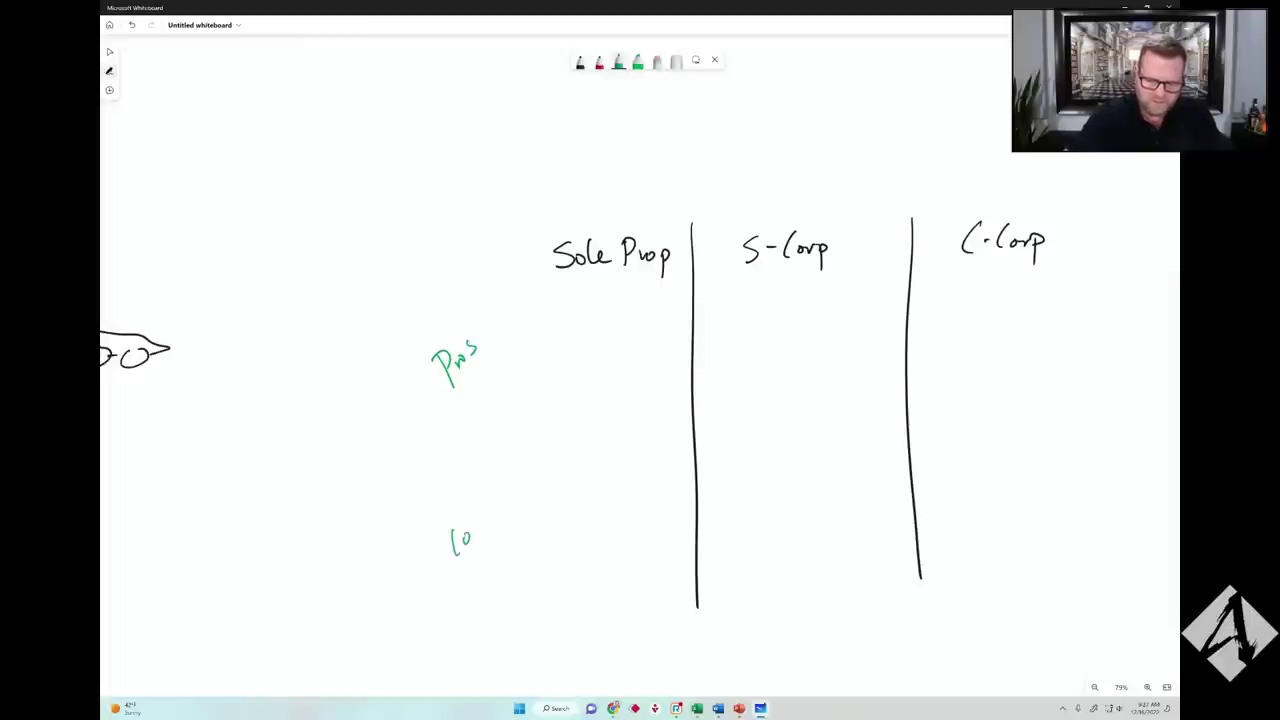
key("ctrl+z")
key("ctrl+z")
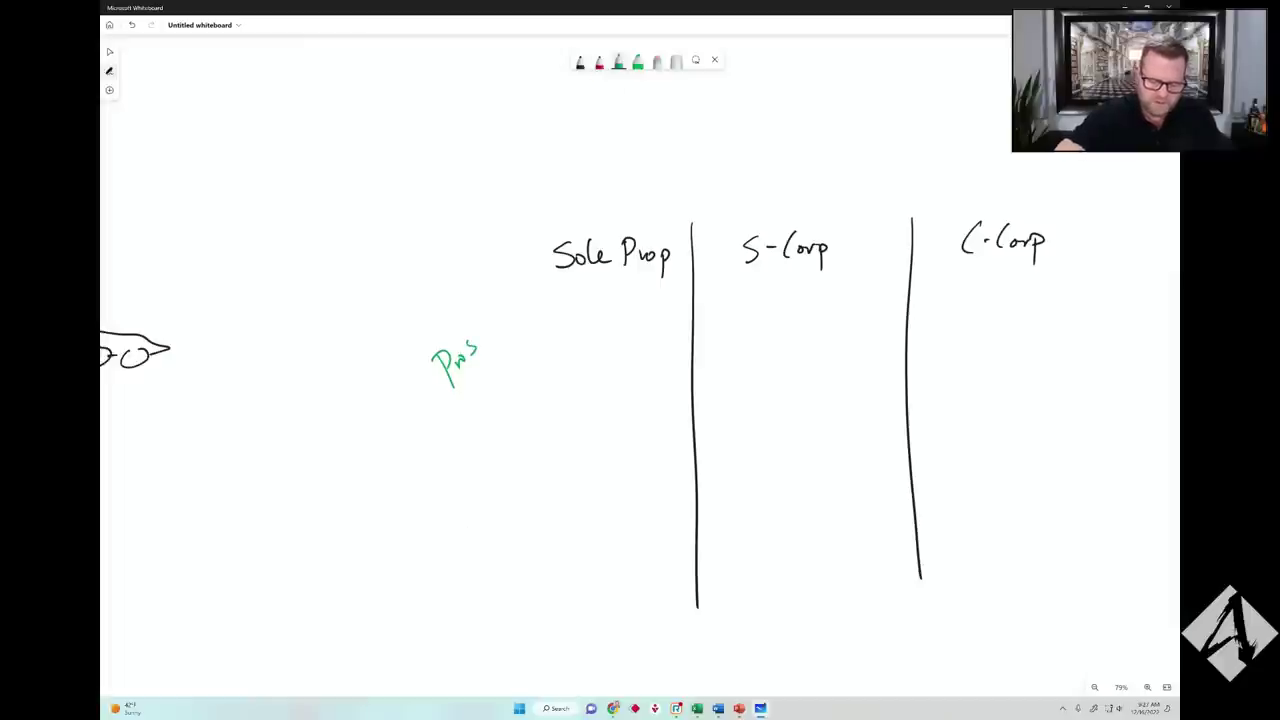
left_click(599, 62)
mouse_move(441, 504)
left_mouse_down()
mouse_move(449, 538)
mouse_move(459, 512)
left_mouse_up()
left_click_drag(466, 520, 474, 514)
left_click_drag(484, 492, 480, 514)
left_click(580, 64)
mouse_move(370, 430)
left_mouse_down()
mouse_move(663, 414)
mouse_move(1105, 431)
left_mouse_up()
- List 'Easy' and 'Sch C' in green as Sole Prop pros
left_click(621, 64)
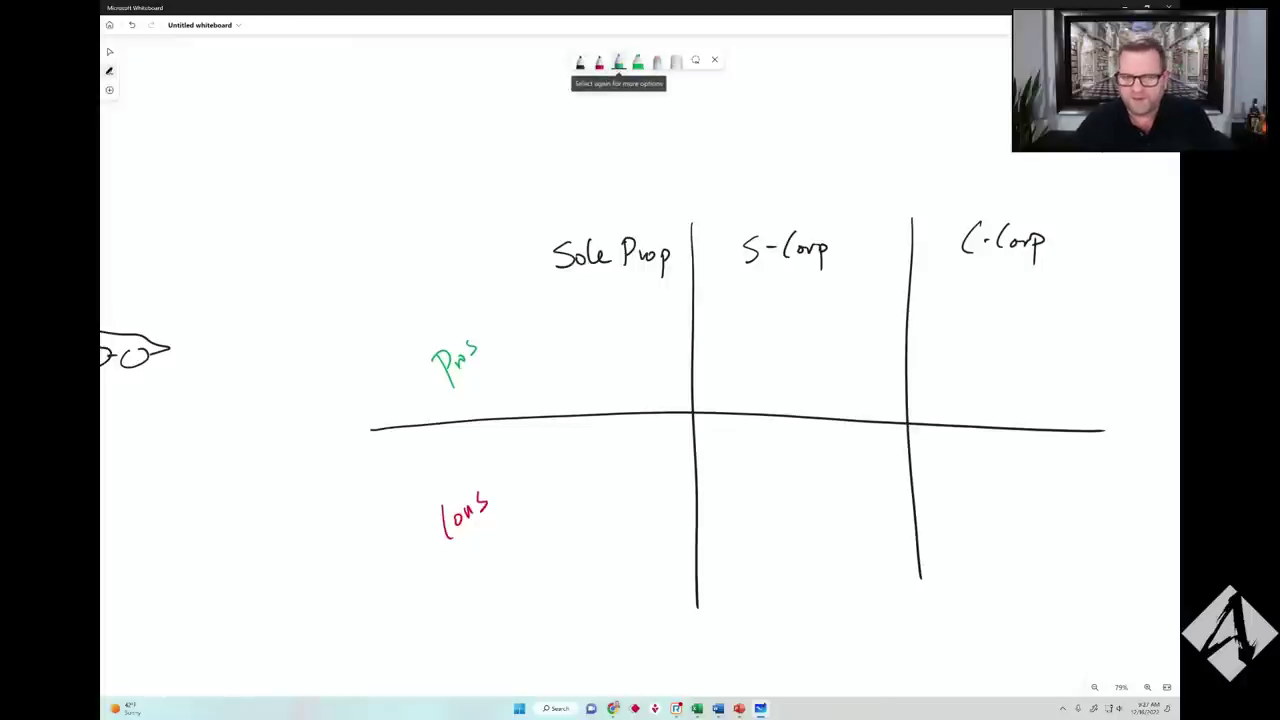
left_click_drag(797, 540, 760, 546)
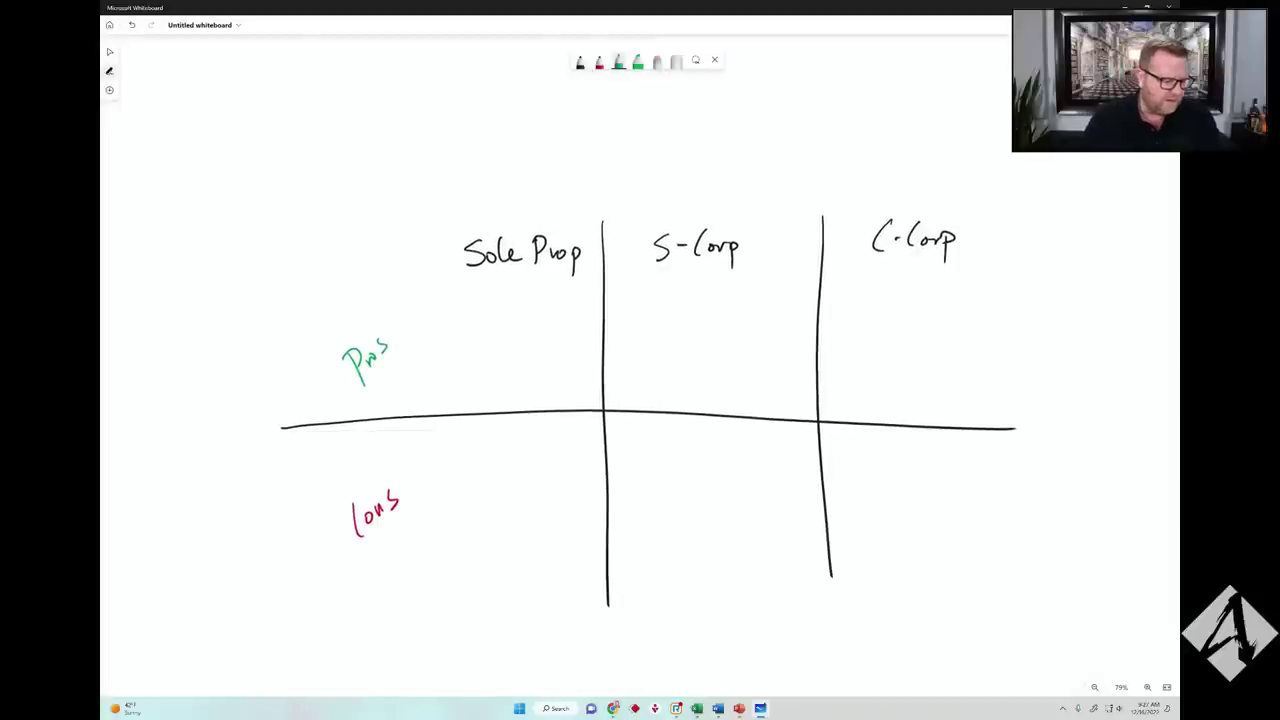
mouse_move(461, 294)
left_mouse_down()
mouse_move(469, 313)
mouse_move(469, 290)
left_mouse_up()
mouse_move(461, 302)
left_mouse_down()
mouse_move(484, 300)
mouse_move(507, 322)
left_mouse_up()
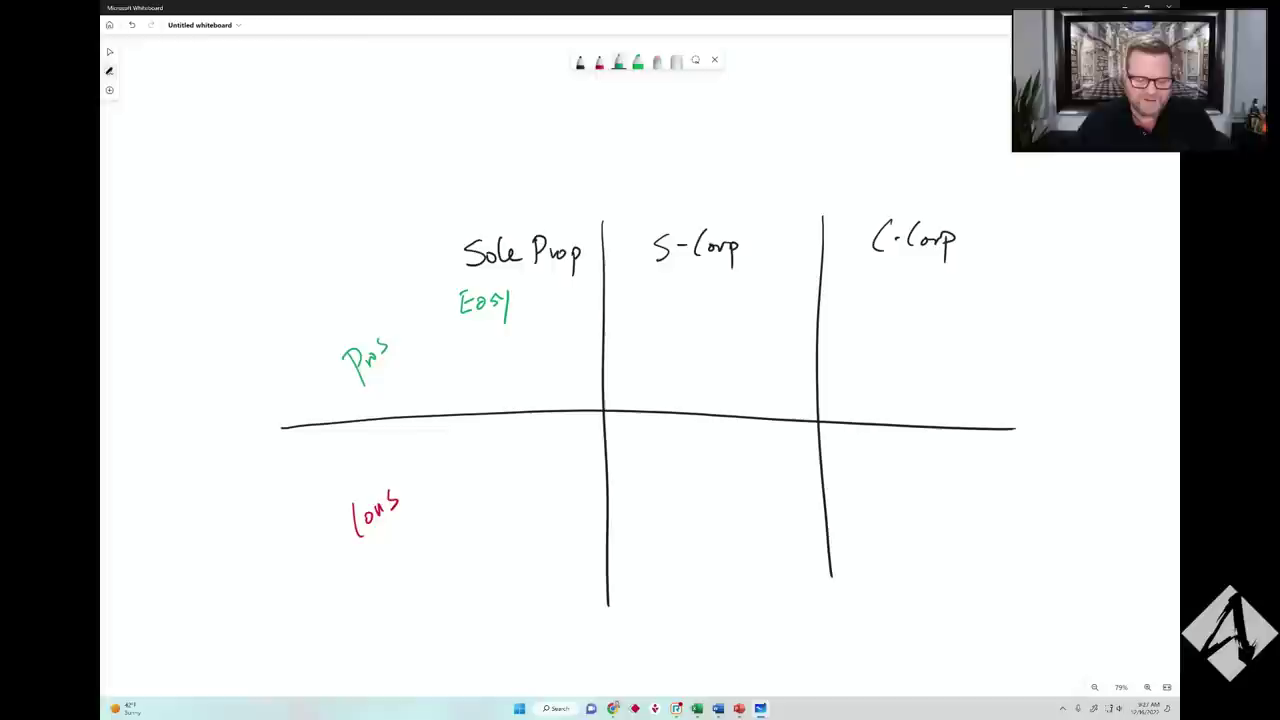
left_click_drag(474, 325, 464, 343)
left_click_drag(486, 331, 497, 340)
left_click_drag(512, 325, 516, 338)
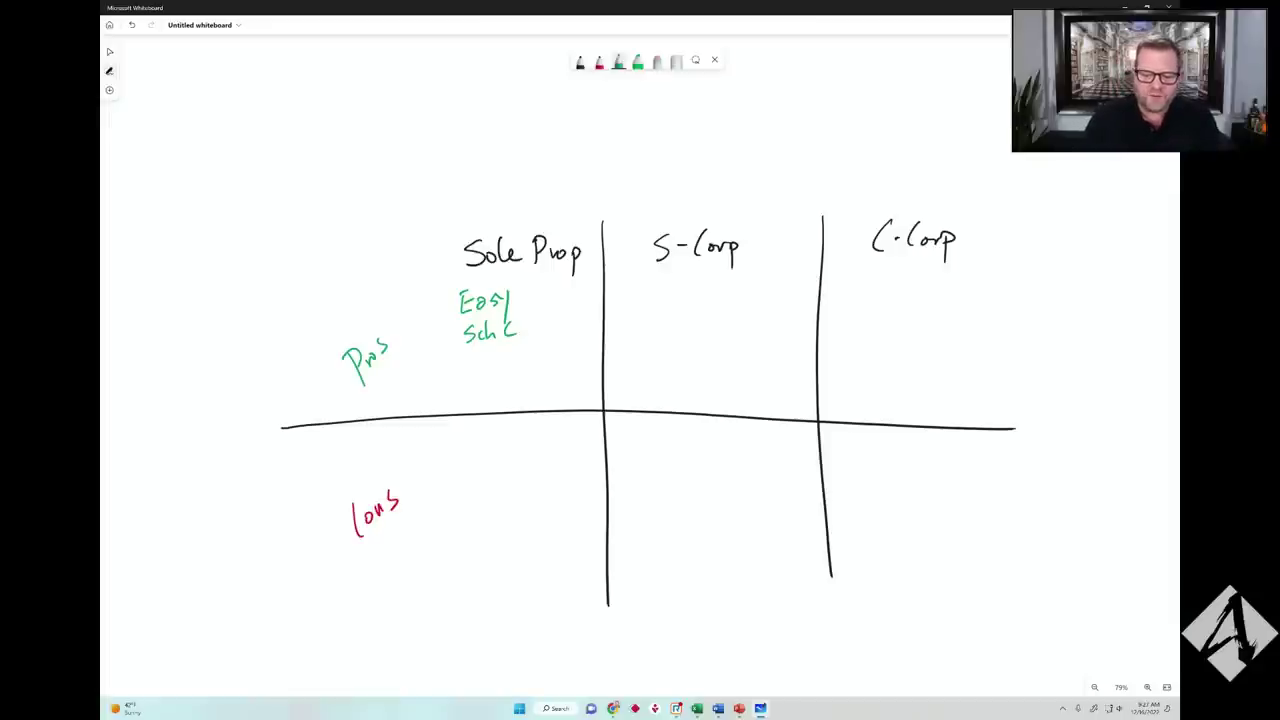
- Draw a small black stick figure with its personal list Earn, Tax, Spend
left_click(580, 62)
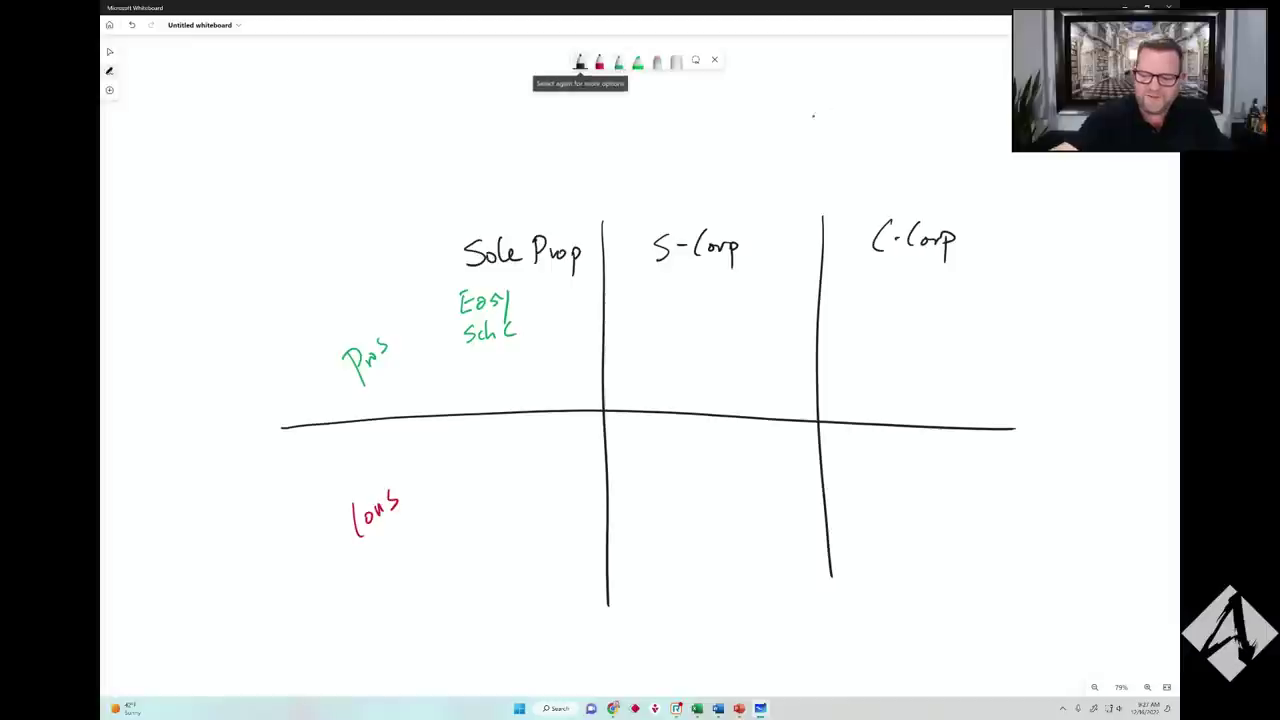
mouse_move(925, 91)
left_mouse_down()
mouse_move(937, 88)
mouse_move(920, 114)
mouse_move(935, 122)
left_mouse_up()
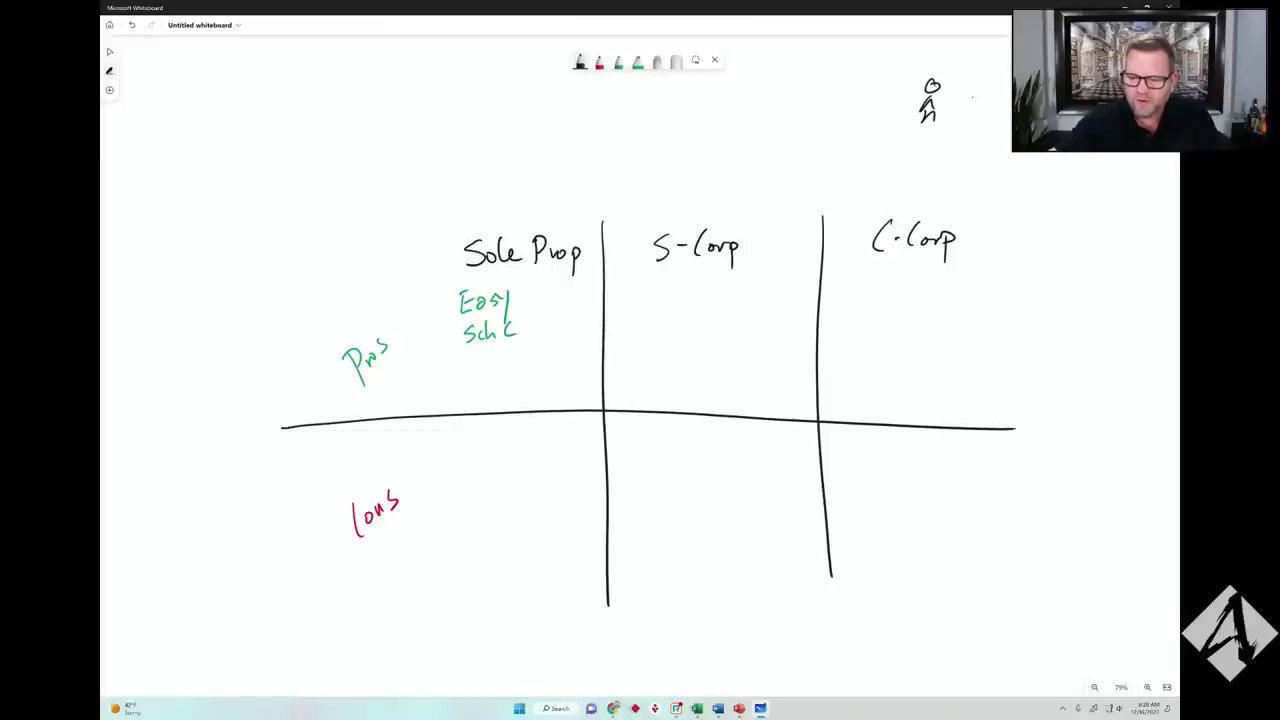
left_click_drag(872, 292, 730, 317)
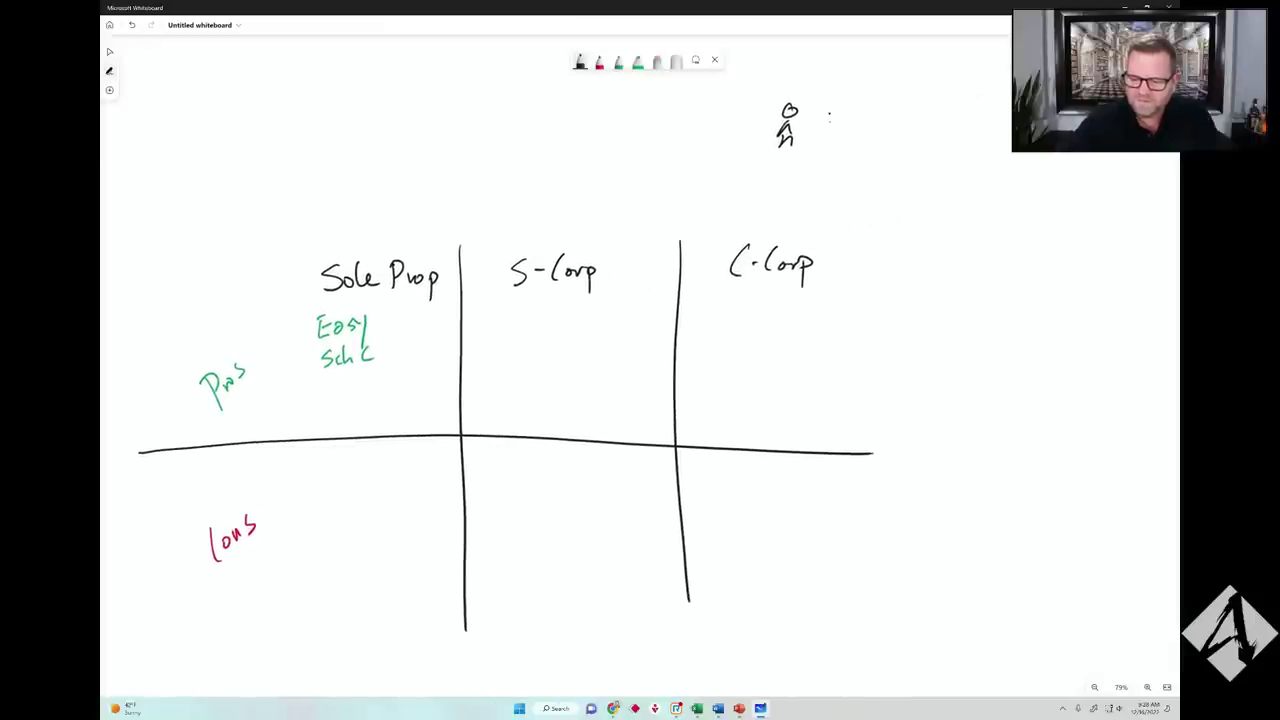
mouse_move(826, 112)
left_mouse_down()
mouse_move(832, 133)
mouse_move(864, 118)
mouse_move(876, 130)
mouse_move(835, 158)
mouse_move(844, 138)
left_mouse_up()
left_click_drag(852, 144, 863, 154)
mouse_move(866, 140)
left_mouse_down()
mouse_move(826, 178)
mouse_move(842, 193)
mouse_move(917, 141)
left_mouse_up()
- Write 'Biz' beside it with the list Earn, Spend, Tax, erasing a stray dot
left_click_drag(918, 122, 918, 141)
left_click_drag(932, 129, 958, 139)
left_click_drag(870, 342, 763, 346)
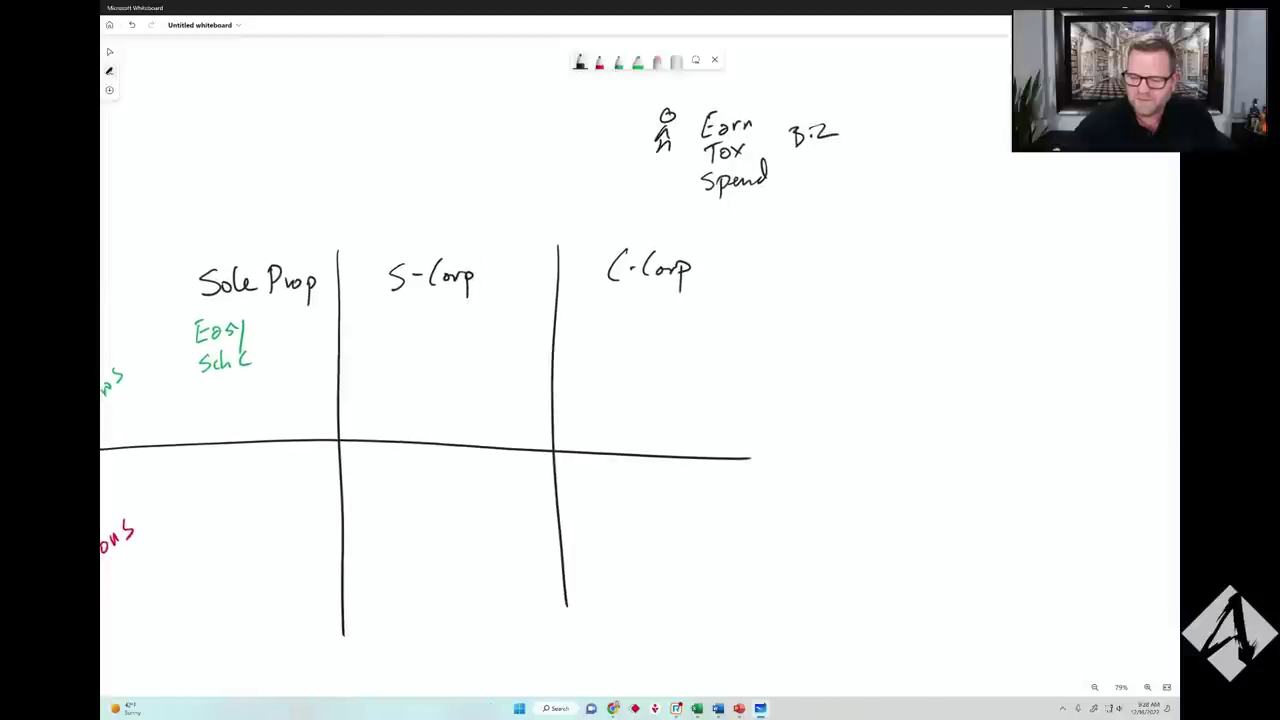
left_click_drag(866, 110, 883, 126)
mouse_move(885, 126)
left_mouse_down()
mouse_move(901, 122)
mouse_move(861, 155)
mouse_move(884, 170)
mouse_move(891, 158)
left_mouse_up()
mouse_move(889, 150)
left_mouse_down()
mouse_move(903, 158)
mouse_move(919, 129)
left_mouse_up()
mouse_move(866, 178)
left_mouse_down()
mouse_move(864, 195)
mouse_move(872, 177)
left_mouse_up()
left_click_drag(880, 184, 893, 193)
mouse_move(893, 182)
left_mouse_down()
mouse_move(882, 193)
mouse_move(909, 191)
mouse_move(893, 188)
left_mouse_up()
left_click(911, 188)
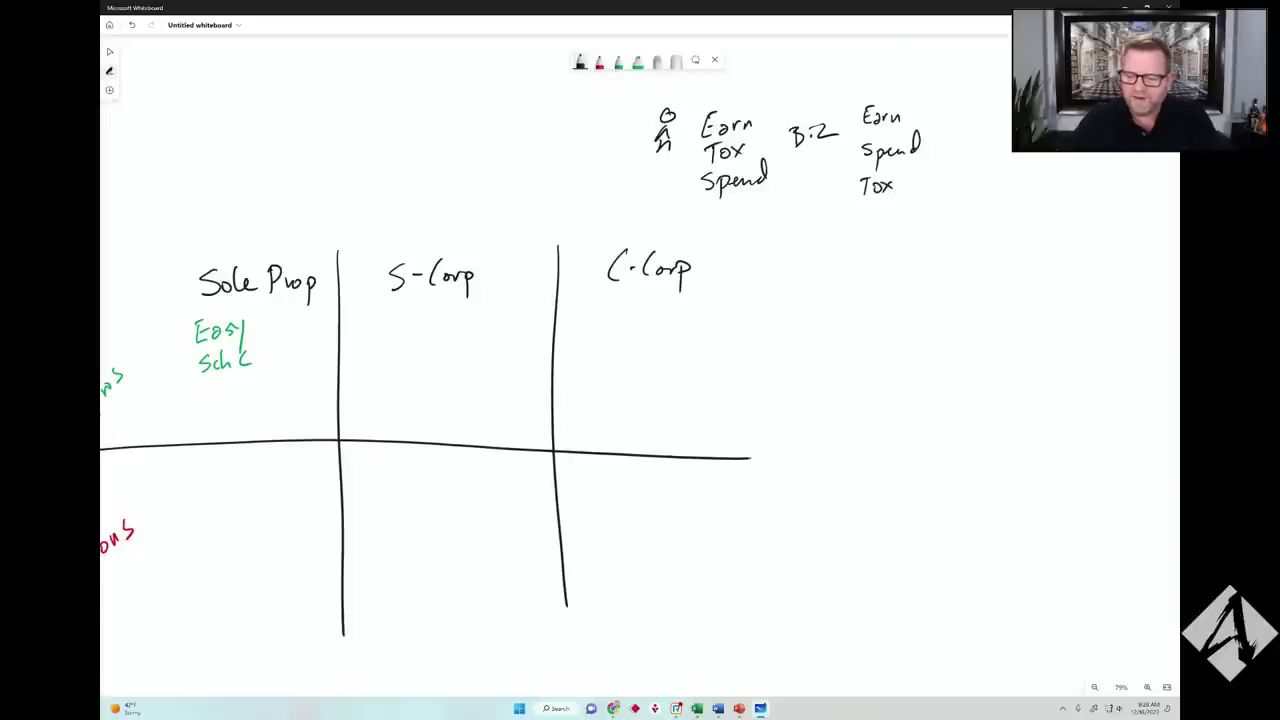
- Box 'Spend' in the Biz list and recentre the grid with the notes
mouse_move(852, 158)
left_mouse_down()
mouse_move(926, 160)
mouse_move(892, 132)
mouse_move(852, 157)
left_mouse_up()
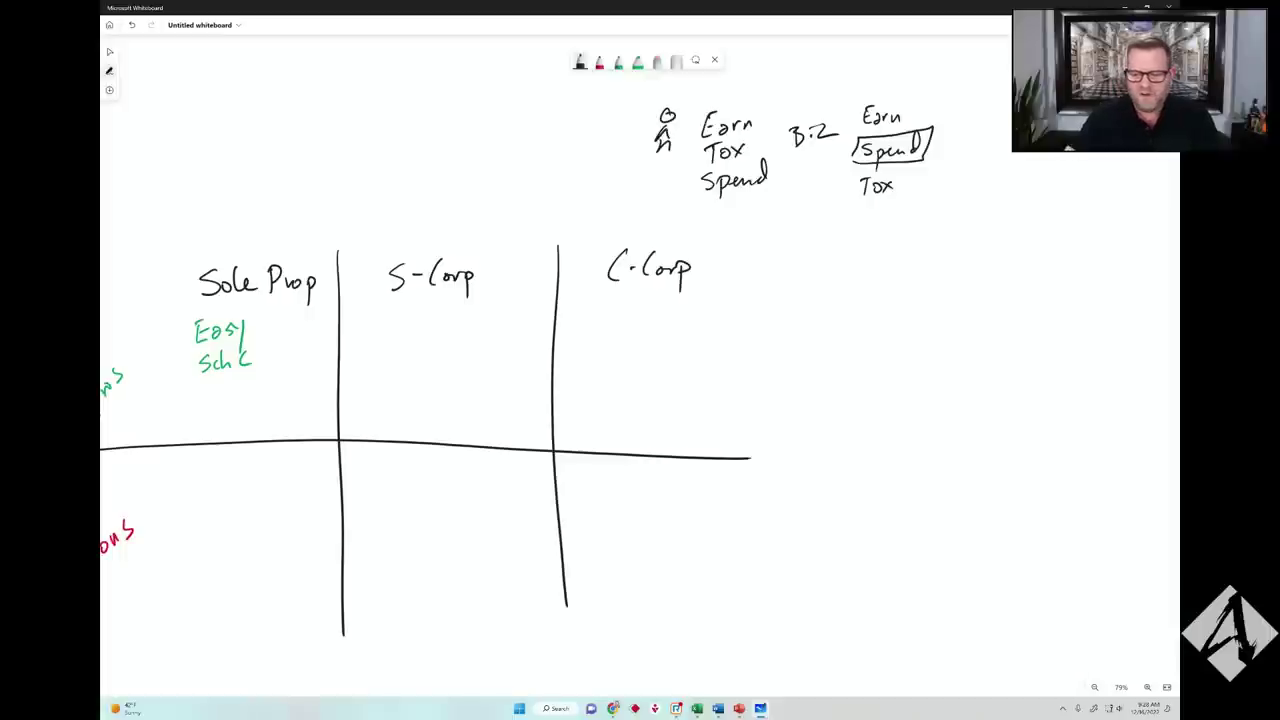
left_click_drag(575, 519, 789, 494)
left_click_drag(886, 451, 791, 531)
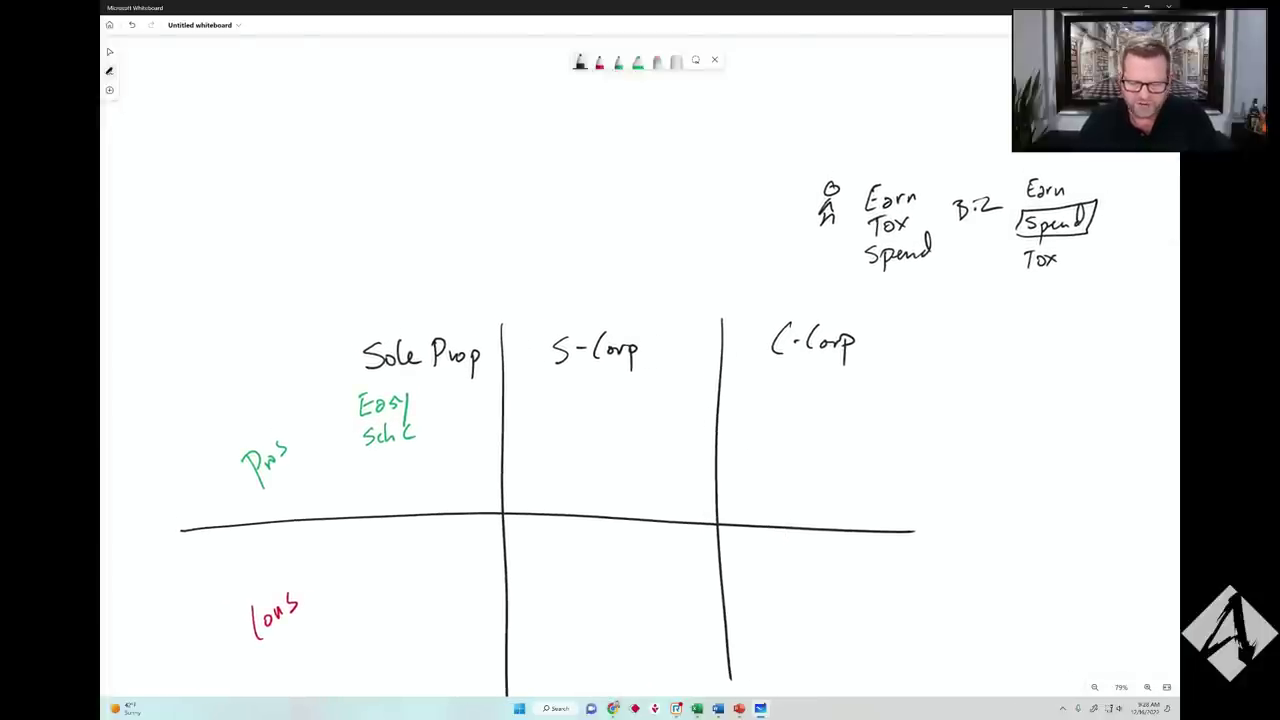
- Write 'Biz Expenses' in green under Sch C and circle the boxed Spend
left_click(619, 66)
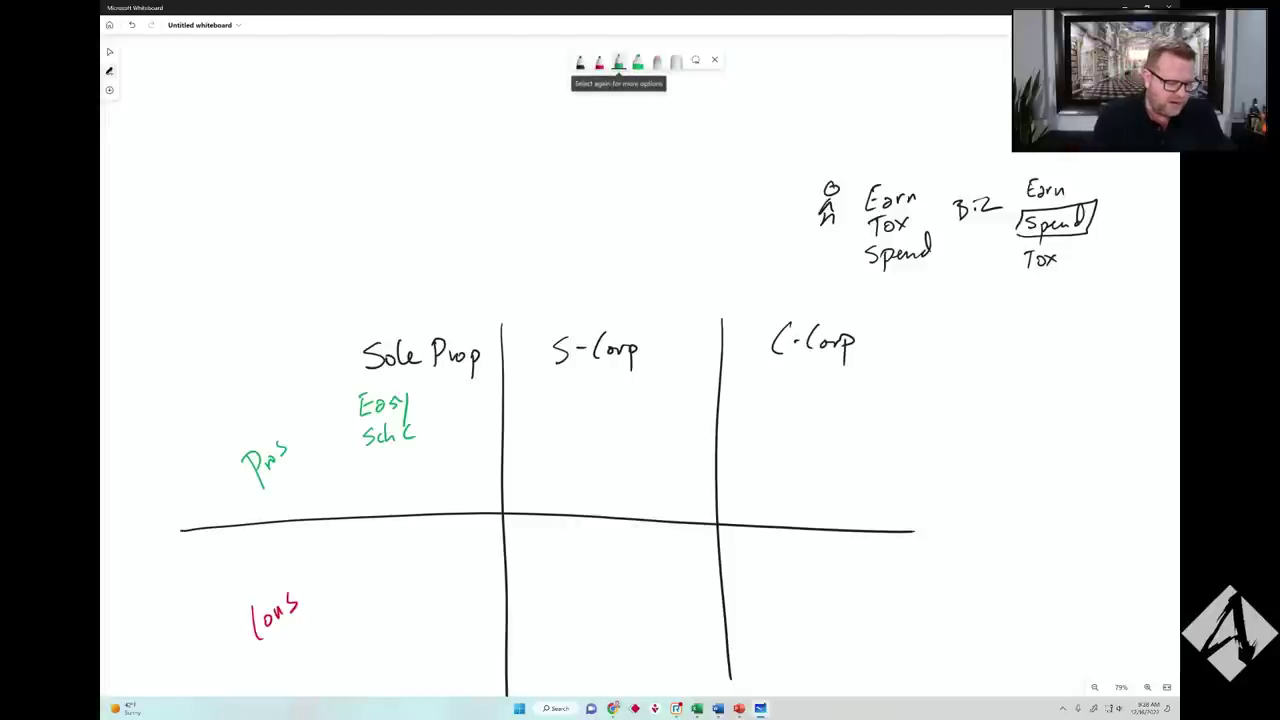
mouse_move(363, 466)
left_mouse_down()
mouse_move(363, 486)
mouse_move(382, 483)
left_mouse_up()
mouse_move(386, 470)
left_mouse_down()
mouse_move(394, 482)
mouse_move(416, 466)
mouse_move(434, 480)
mouse_move(472, 466)
left_mouse_up()
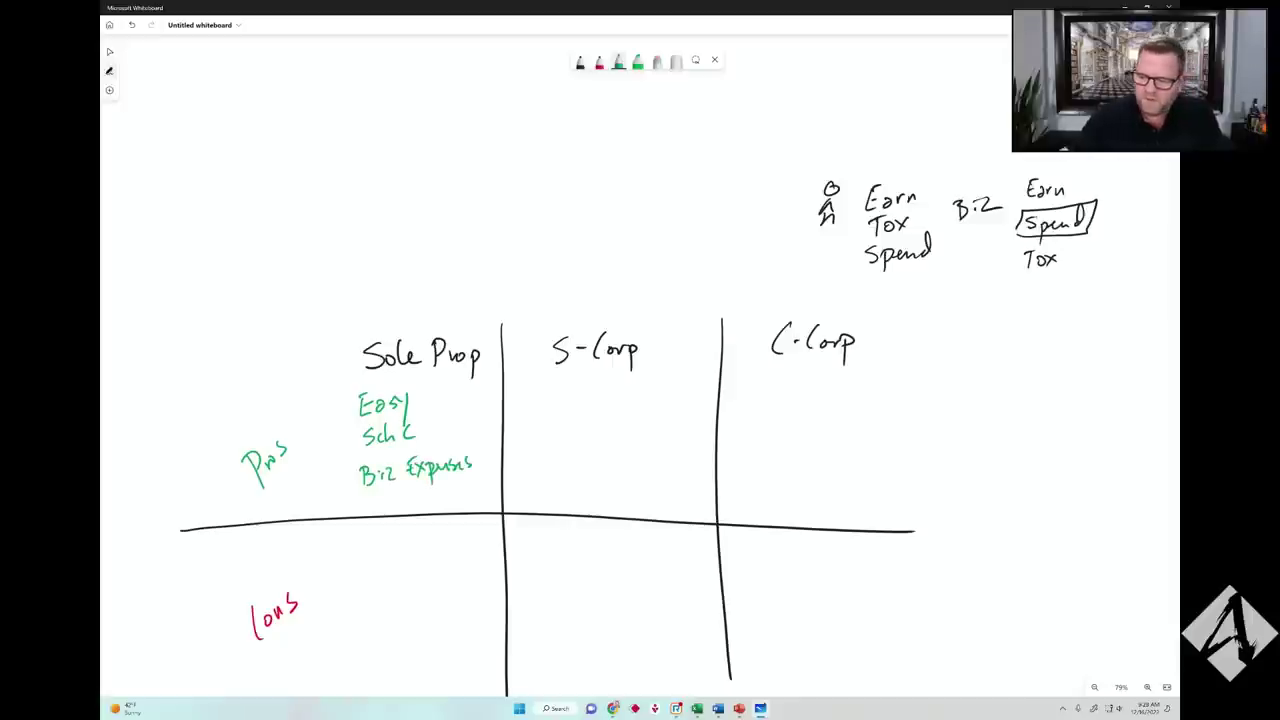
mouse_move(1030, 210)
left_mouse_down()
mouse_move(1012, 226)
mouse_move(1045, 208)
left_mouse_up()
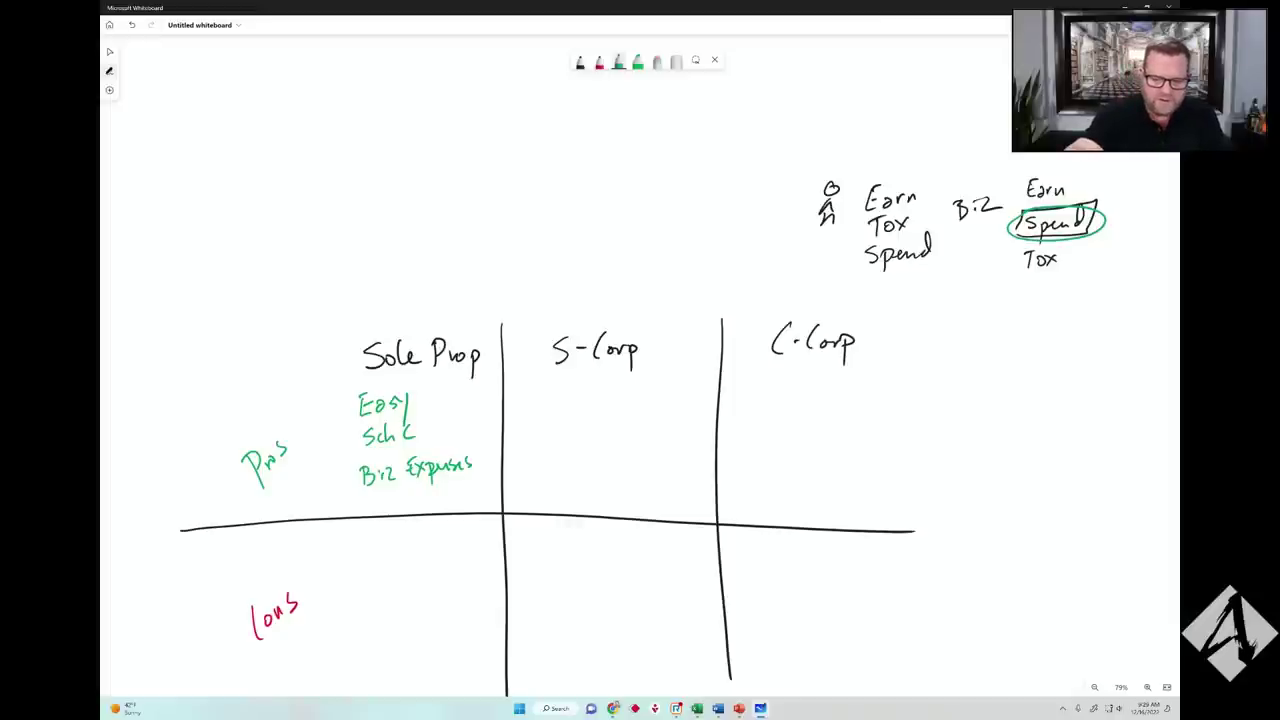
- Write 'Unlimited liability' in red just below the Sole Prop cons line
left_click(601, 66)
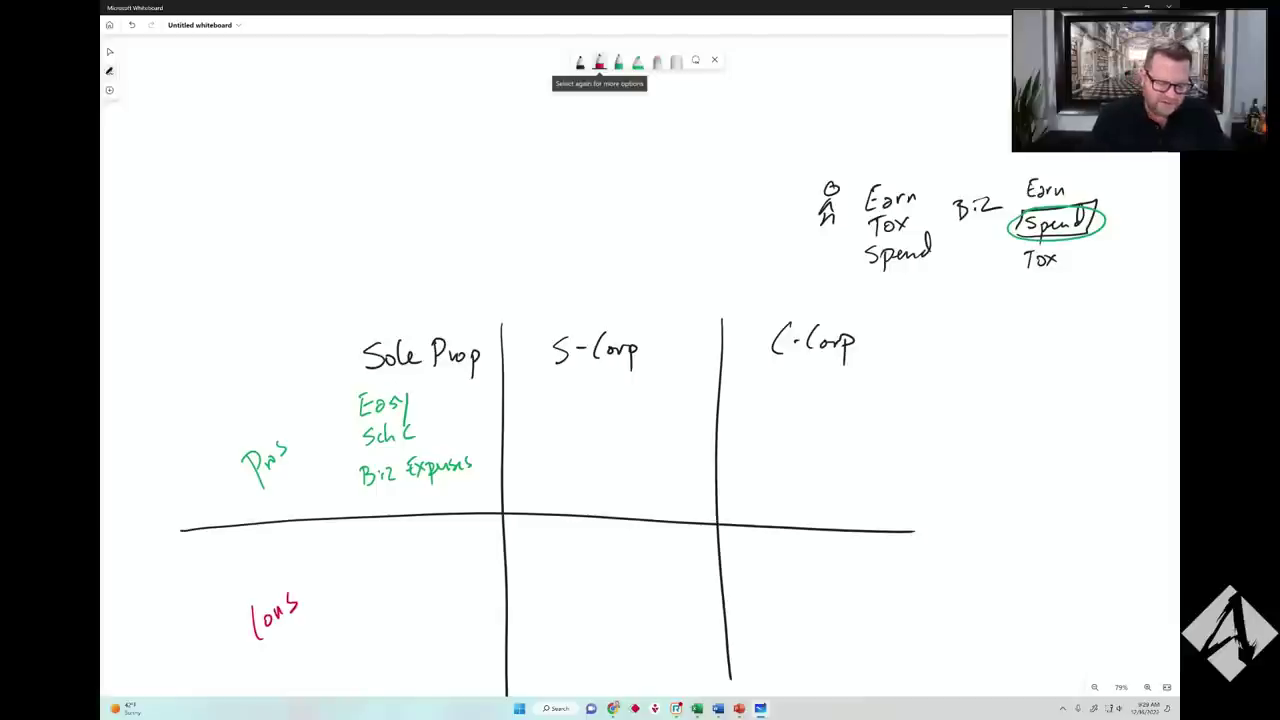
mouse_move(345, 536)
left_mouse_down()
mouse_move(404, 546)
mouse_move(424, 522)
mouse_move(422, 544)
mouse_move(470, 546)
mouse_move(478, 560)
left_mouse_up()
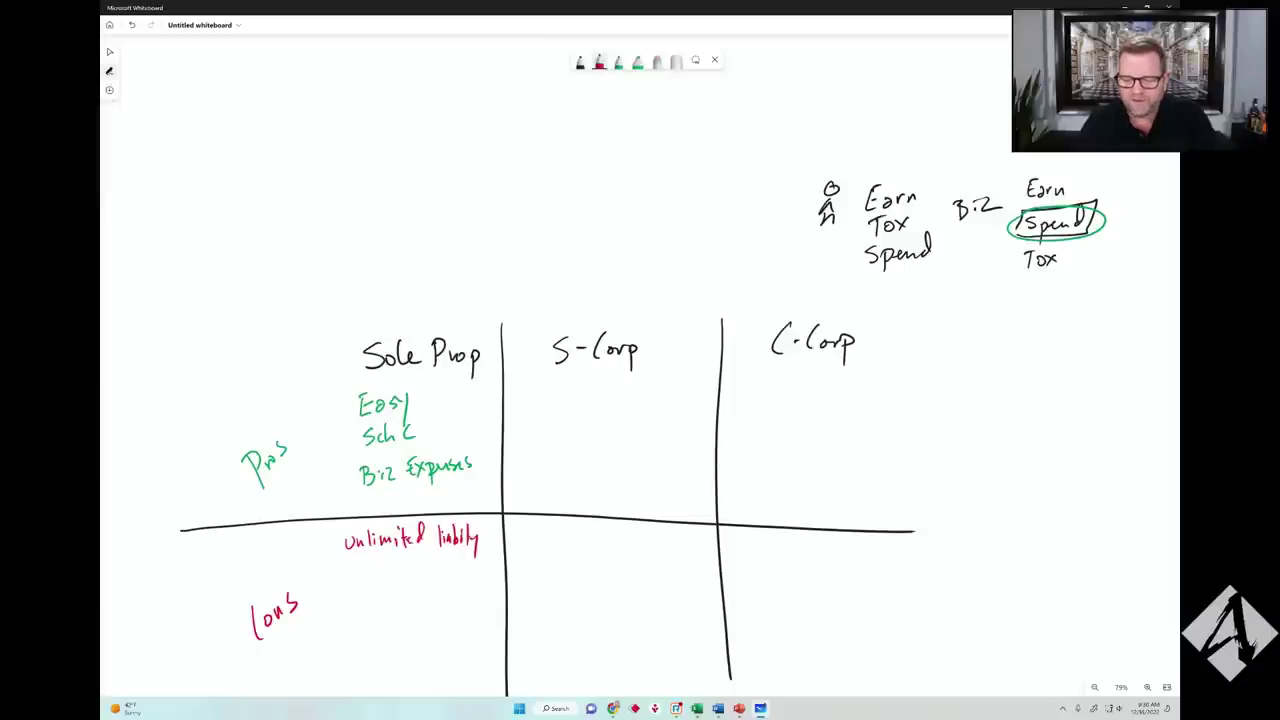
- Write '↑ Audit Rates' in red below 'Unlimited liability'
scroll(866, 534, "down", 1)
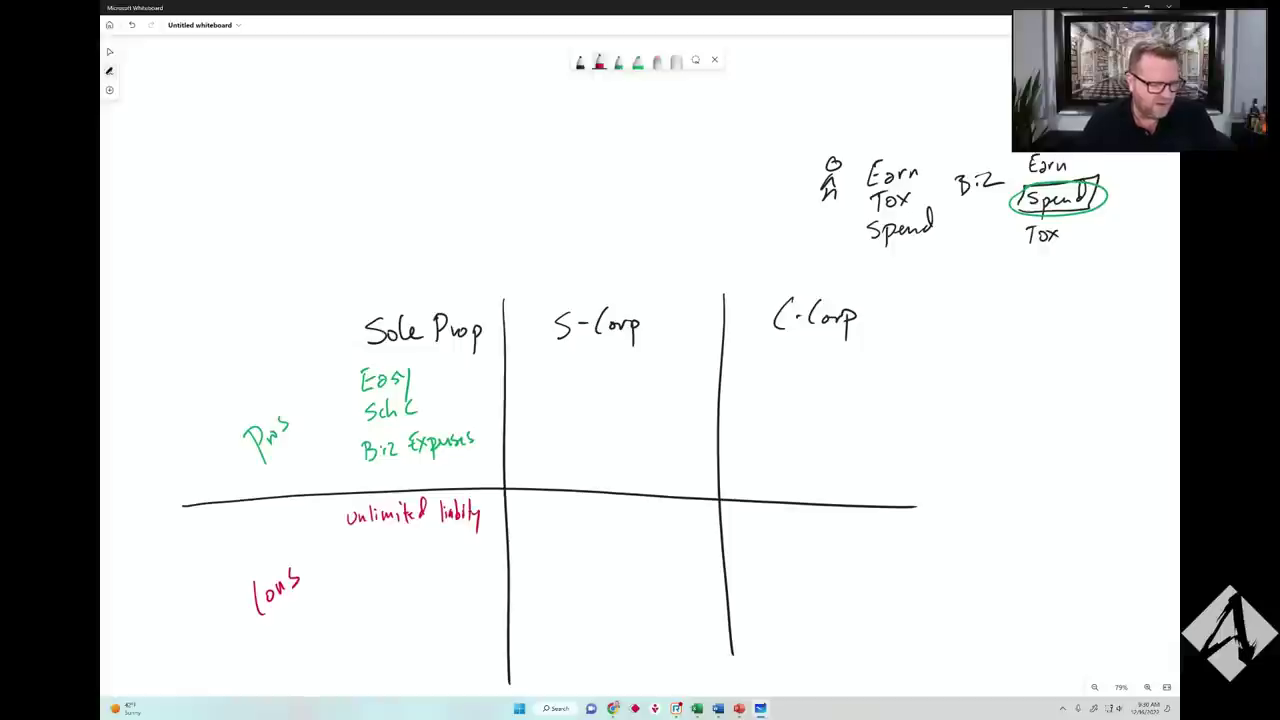
mouse_move(354, 562)
left_mouse_down()
mouse_move(354, 546)
mouse_move(375, 560)
mouse_move(398, 544)
mouse_move(454, 554)
left_mouse_up()
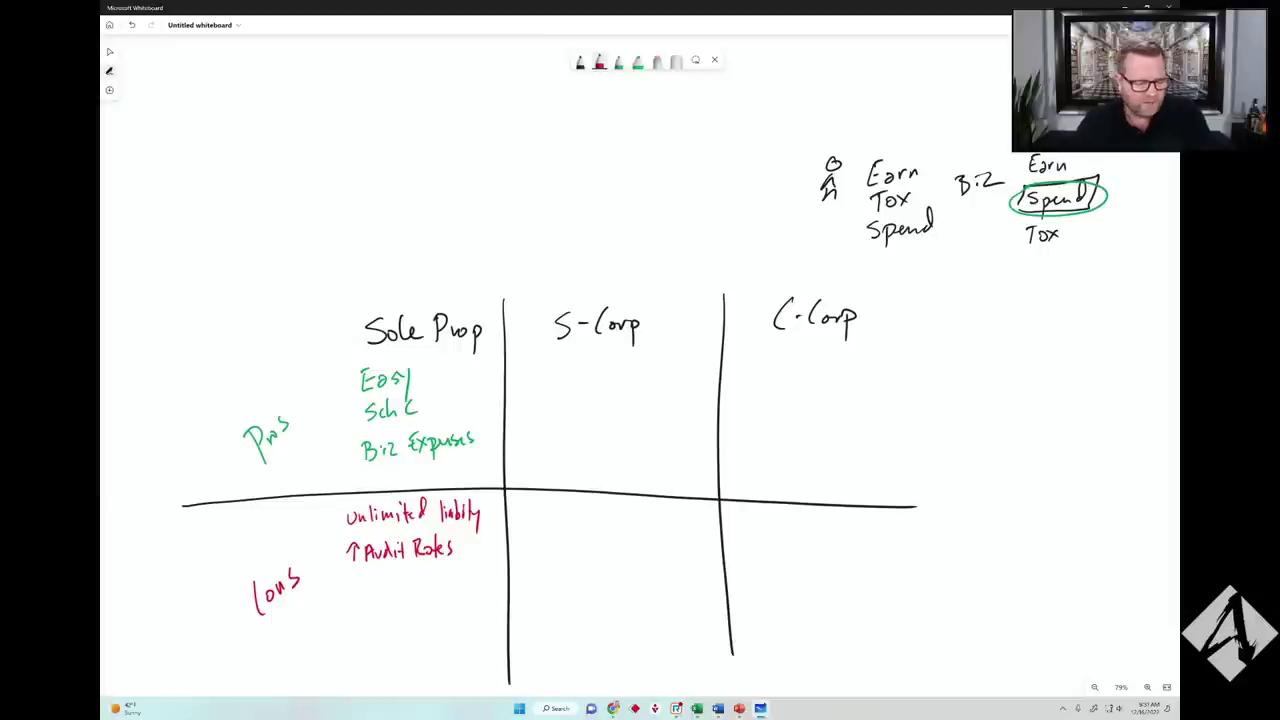
- Write 'lose 94-95%' in red beneath '↑ Audit Rates' in the Sole Prop column
left_click_drag(355, 576, 362, 588)
mouse_move(372, 578)
left_mouse_down()
mouse_move(371, 592)
mouse_move(442, 592)
left_mouse_up()
left_click_drag(456, 576, 464, 592)
left_click_drag(470, 584, 474, 590)
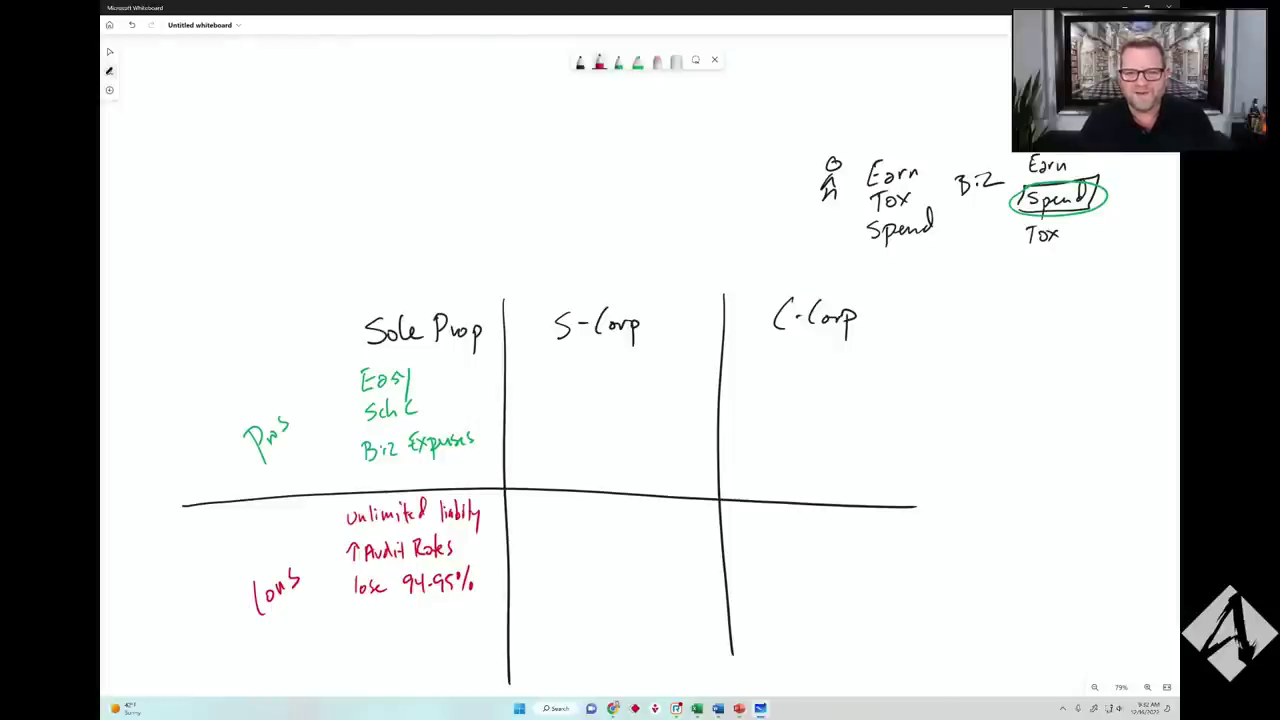
- Write 'Pay Federal/State/' and 'OASDI + Medicare' in red below 'lose 94-95%'
left_click_drag(675, 529, 692, 464)
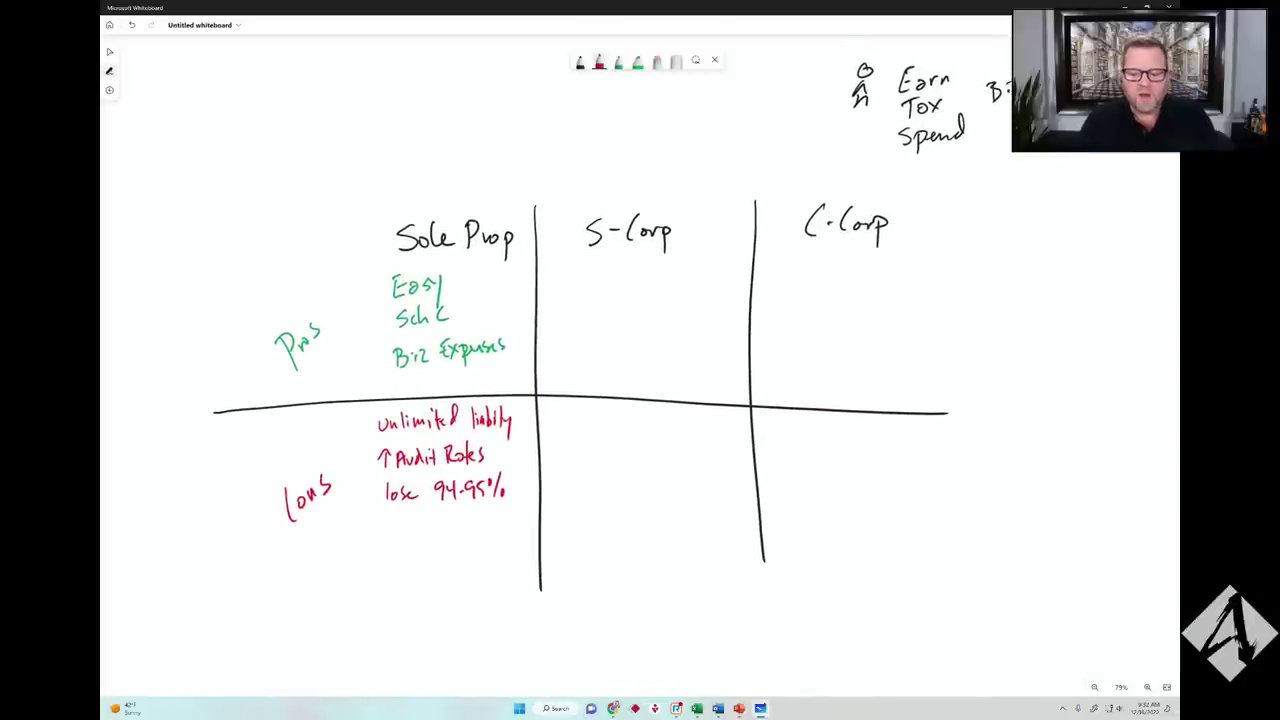
left_click_drag(689, 532, 726, 530)
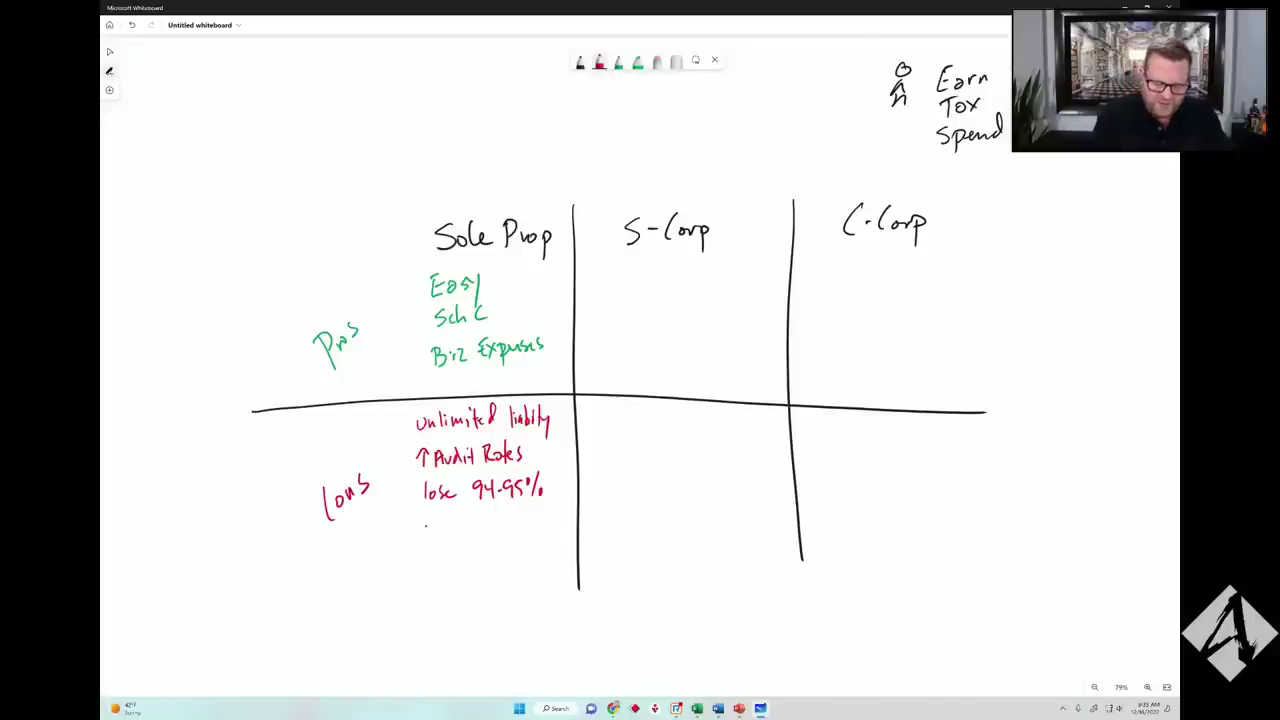
mouse_move(425, 522)
left_mouse_down()
mouse_move(427, 540)
mouse_move(445, 534)
mouse_move(443, 550)
mouse_move(438, 535)
mouse_move(500, 514)
mouse_move(523, 532)
mouse_move(532, 518)
left_mouse_up()
left_click_drag(538, 520, 542, 542)
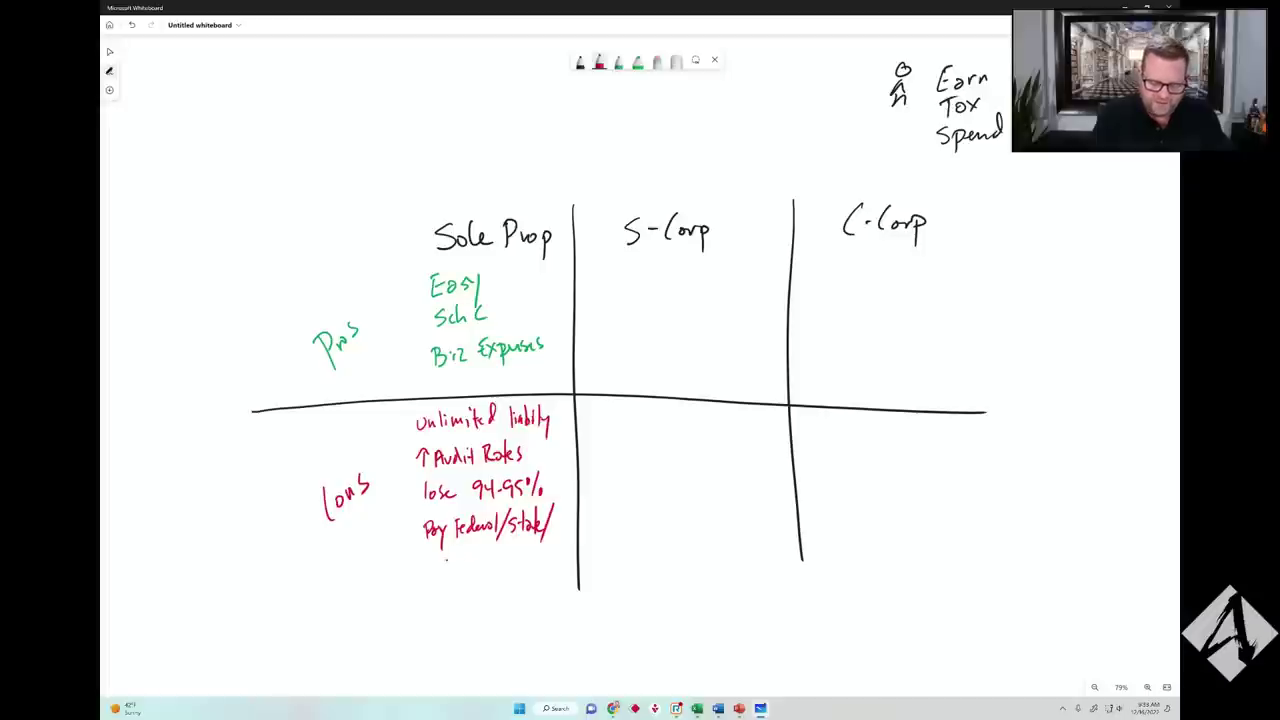
left_click_drag(452, 557, 473, 567)
mouse_move(475, 553)
left_mouse_down()
mouse_move(476, 567)
mouse_move(501, 564)
left_mouse_up()
mouse_move(493, 551)
left_mouse_down()
mouse_move(517, 566)
mouse_move(572, 551)
left_mouse_up()
- Finish with '15.3 = Self-employment Tax' in red, then switch to green ink
left_click_drag(492, 577, 493, 589)
mouse_move(506, 573)
left_mouse_down()
mouse_move(500, 586)
mouse_move(548, 578)
left_mouse_up()
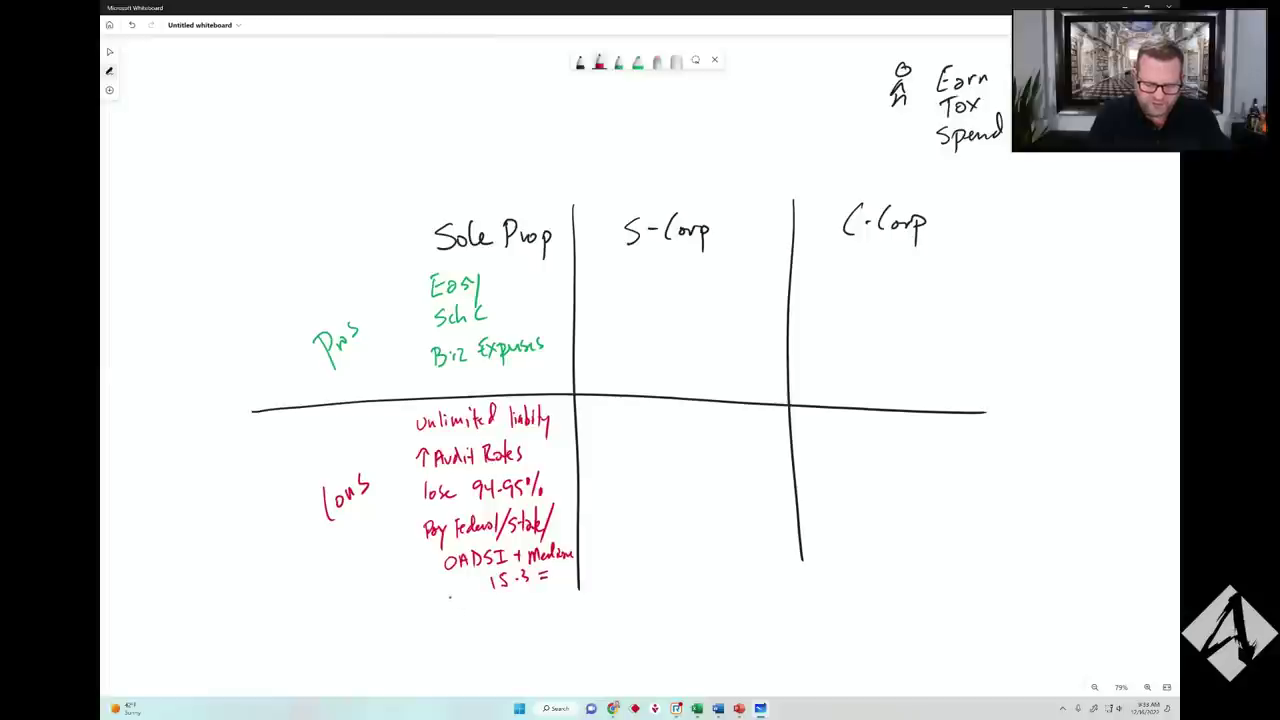
mouse_move(458, 598)
left_mouse_down()
mouse_move(452, 616)
mouse_move(478, 615)
mouse_move(476, 598)
mouse_move(509, 619)
mouse_move(546, 598)
left_mouse_up()
left_click_drag(537, 597, 548, 594)
left_click_drag(474, 620, 486, 619)
mouse_move(479, 620)
left_mouse_down()
mouse_move(480, 638)
mouse_move(503, 630)
left_mouse_up()
left_click_drag(503, 620, 493, 631)
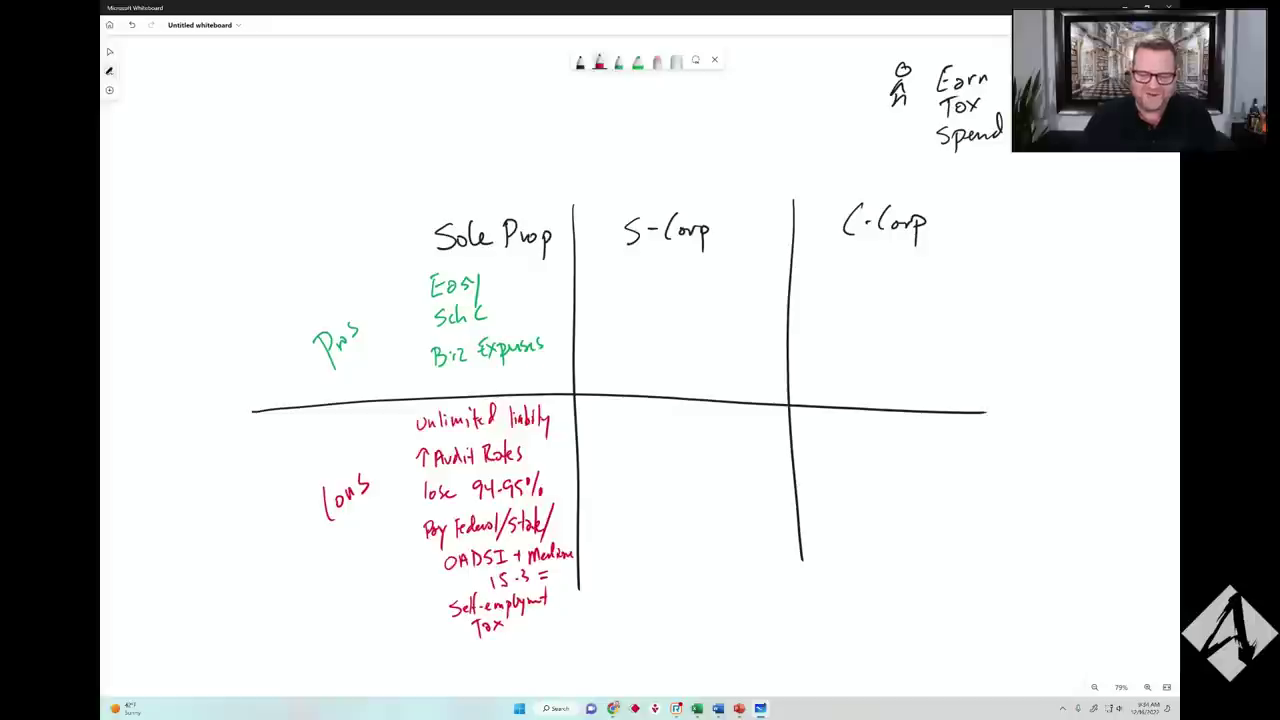
left_click(618, 62)
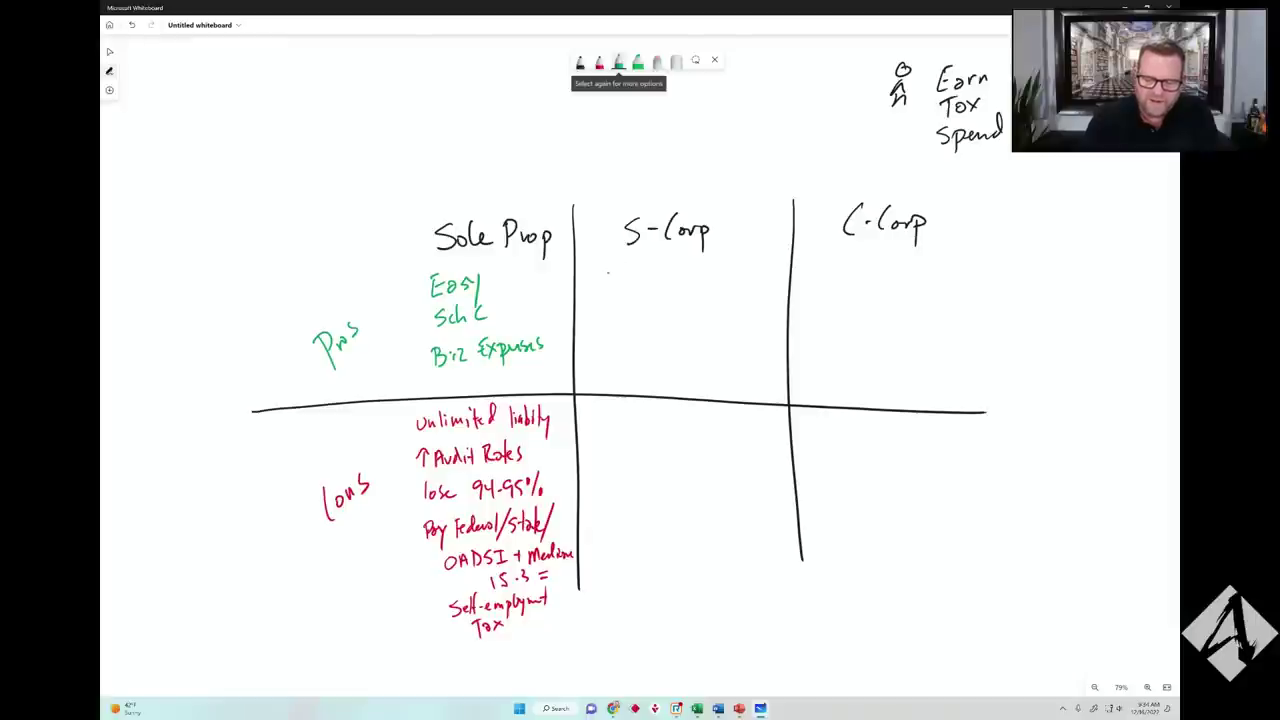
- Handwrite 'Eliminates 60% of SE' in green under S-Corp, undoing a misdrawn first letter
left_click_drag(606, 266, 607, 280)
key("ctrl+z")
mouse_move(613, 259)
left_mouse_down()
mouse_move(601, 262)
mouse_move(611, 279)
mouse_move(626, 274)
left_mouse_up()
left_click_drag(629, 274, 664, 274)
mouse_move(666, 256)
left_mouse_down()
mouse_move(667, 274)
mouse_move(728, 272)
left_mouse_up()
left_click_drag(734, 267, 744, 267)
left_click_drag(739, 261, 765, 272)
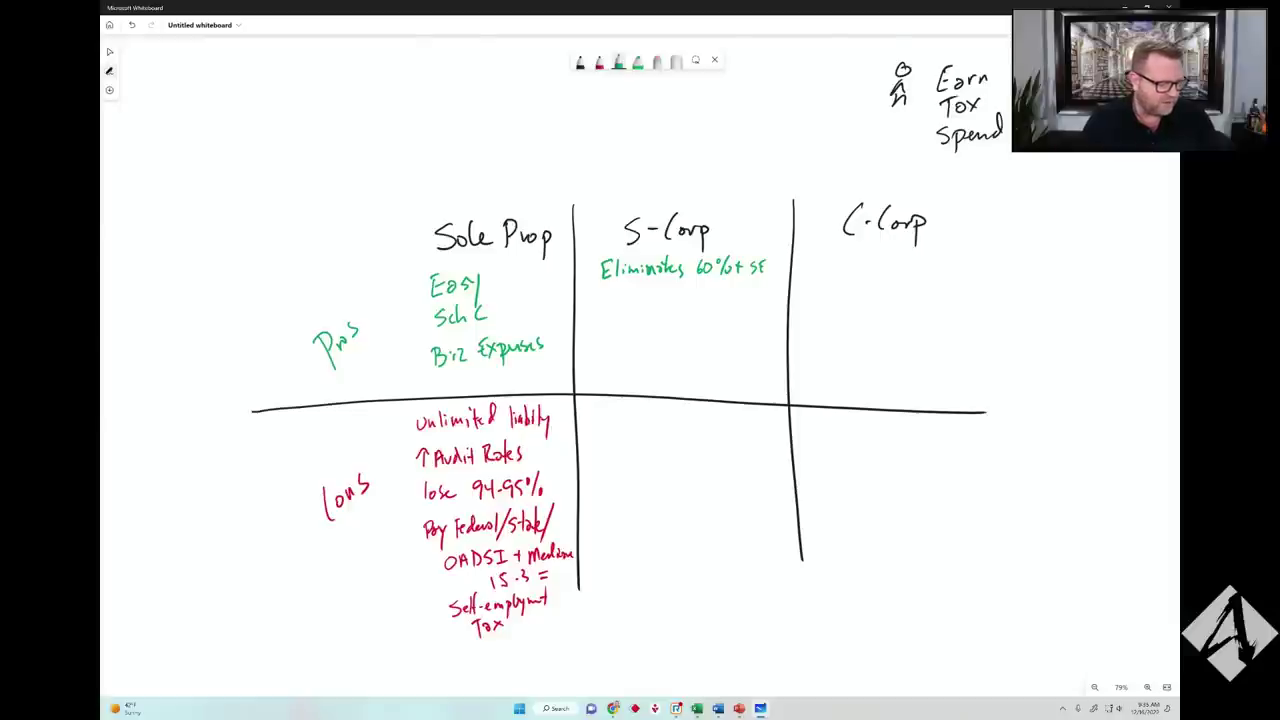
- Add green '↓ Audit Rate' pro and red 'Salary Requirement' con under S-Corp, then reselect green
mouse_move(605, 290)
left_mouse_down()
mouse_move(603, 307)
mouse_move(651, 292)
mouse_move(676, 306)
mouse_move(690, 288)
mouse_move(694, 301)
left_mouse_up()
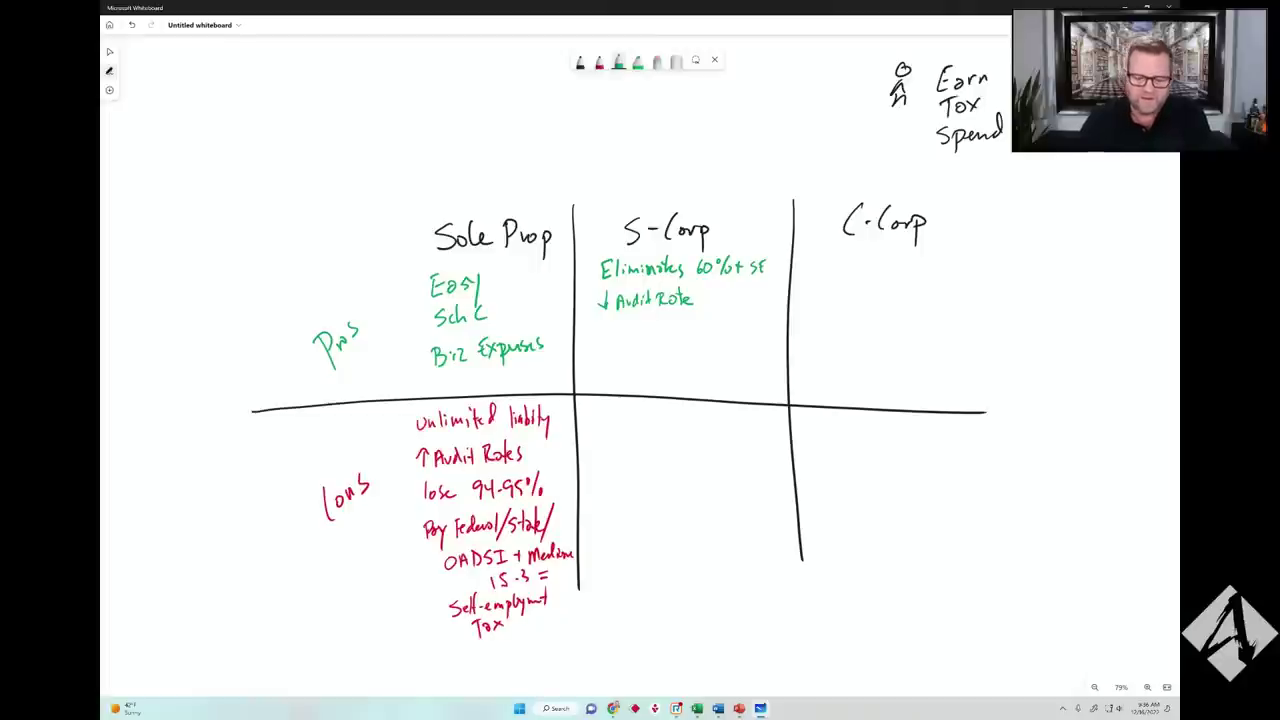
left_click(600, 63)
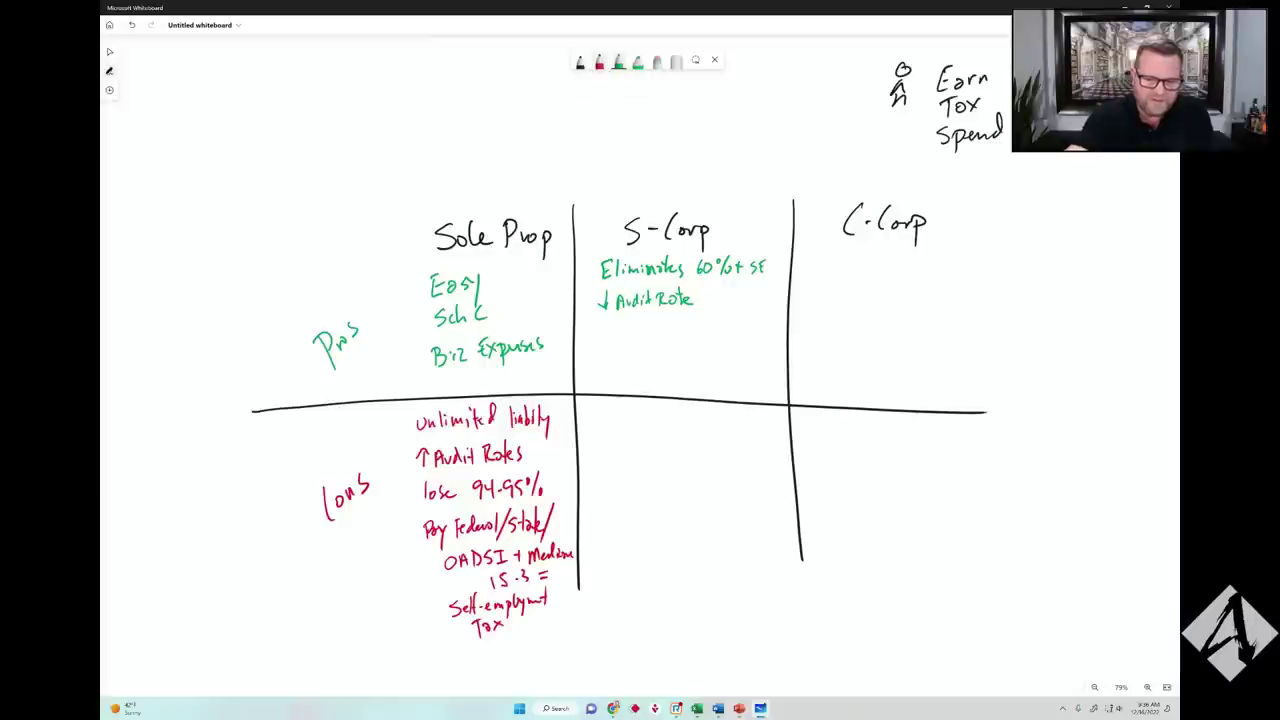
left_click_drag(617, 418, 746, 420)
left_click(618, 62)
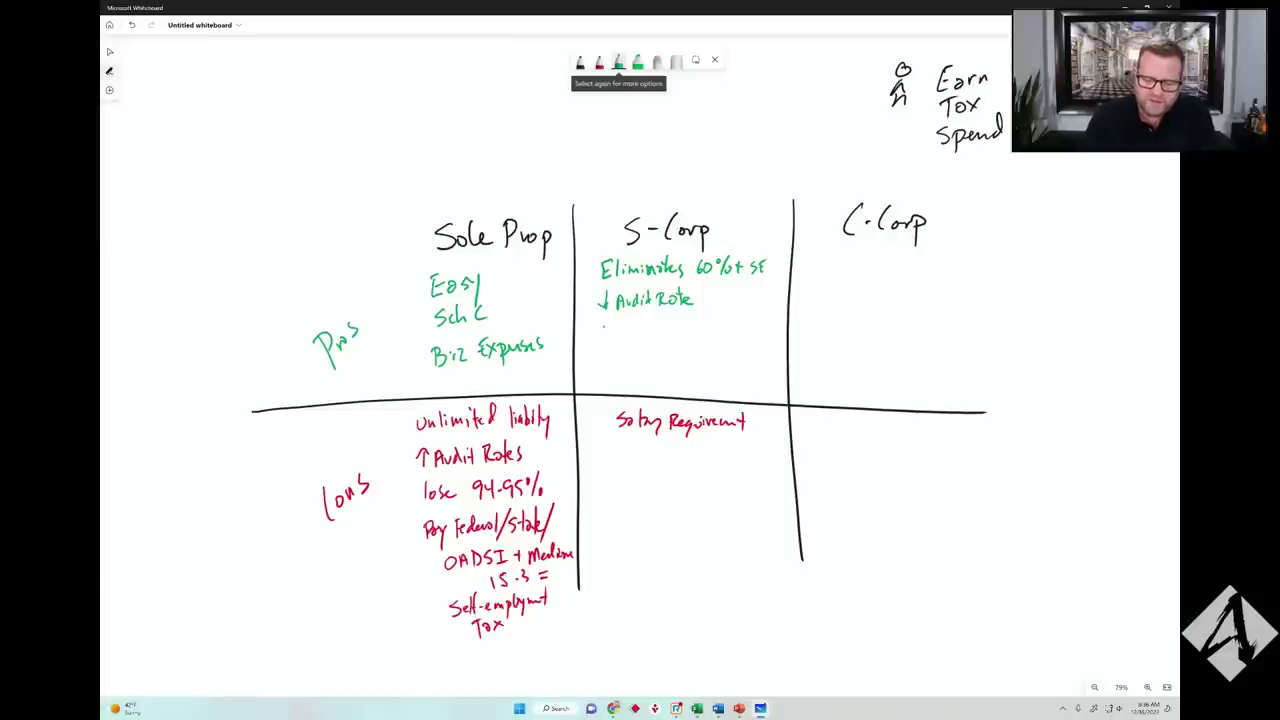
- Write 'Accountable Plan = Tax Free Fringe Benefits' in green below Audit Rate
left_click_drag(603, 336, 652, 326)
mouse_move(655, 318)
left_mouse_down()
mouse_move(656, 332)
mouse_move(749, 322)
left_mouse_up()
left_click_drag(737, 328, 750, 328)
left_click_drag(601, 346, 612, 346)
left_click_drag(606, 346, 630, 357)
left_click_drag(630, 349, 624, 357)
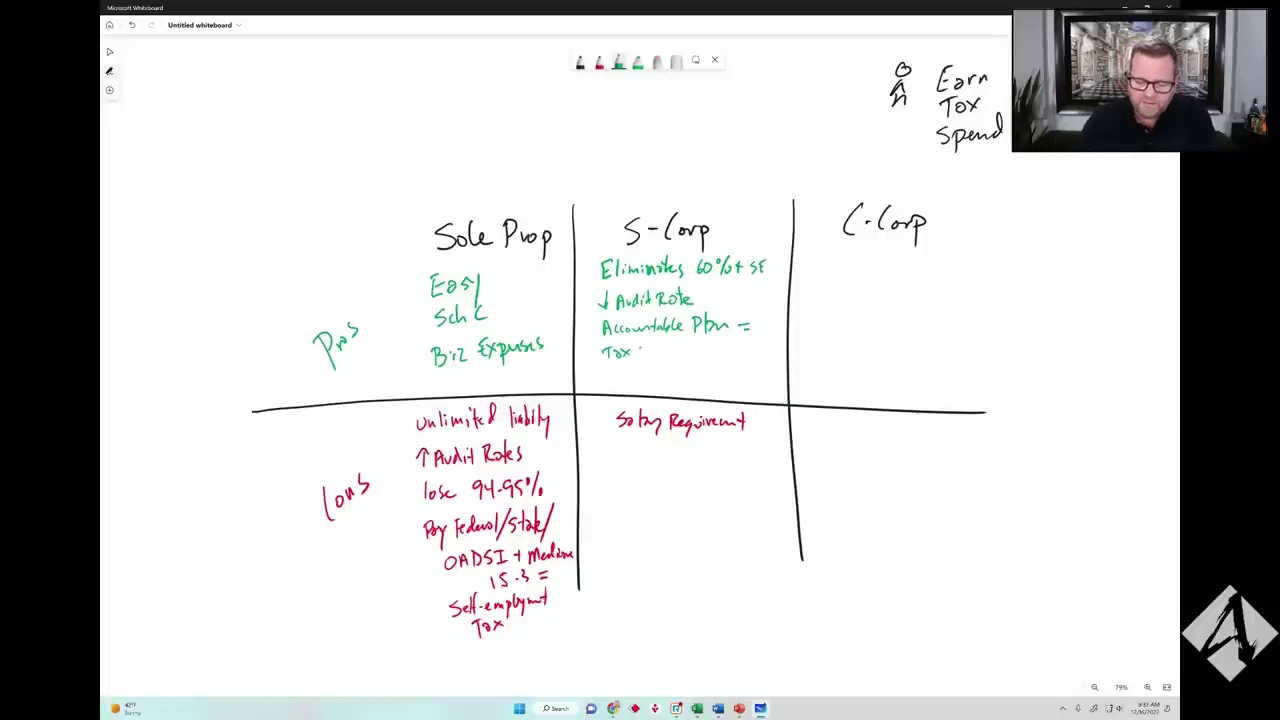
left_click_drag(650, 356, 744, 350)
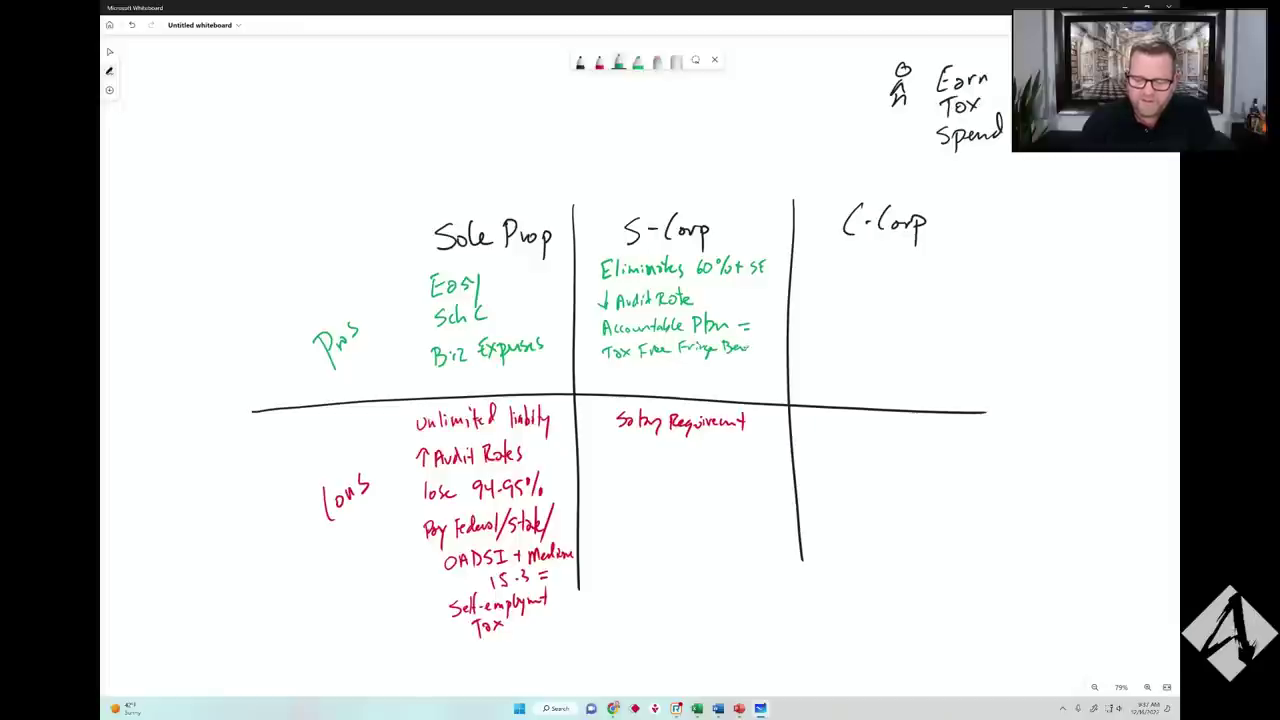
mouse_move(752, 351)
left_mouse_down()
mouse_move(763, 335)
mouse_move(765, 352)
left_mouse_up()
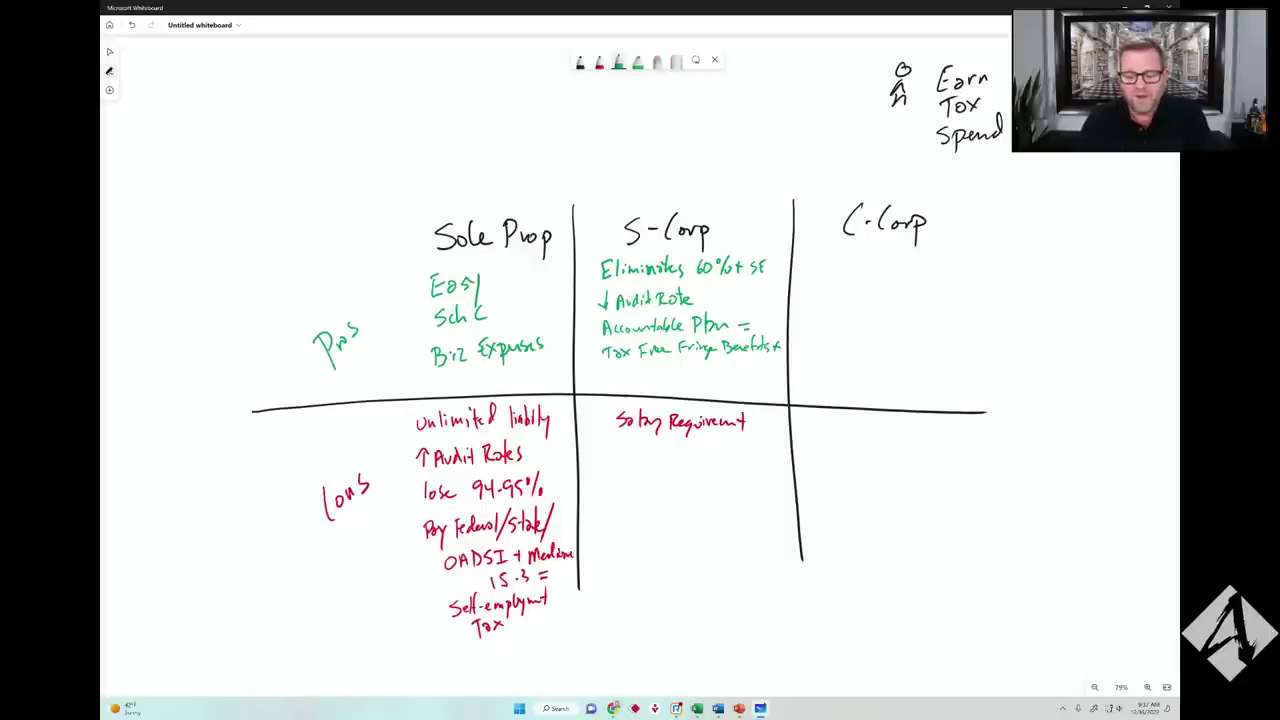
- Draw an arrow into C-Corp, add 'limited liability', and check the Eliminates 60% pro with a $
left_click_drag(762, 331, 830, 330)
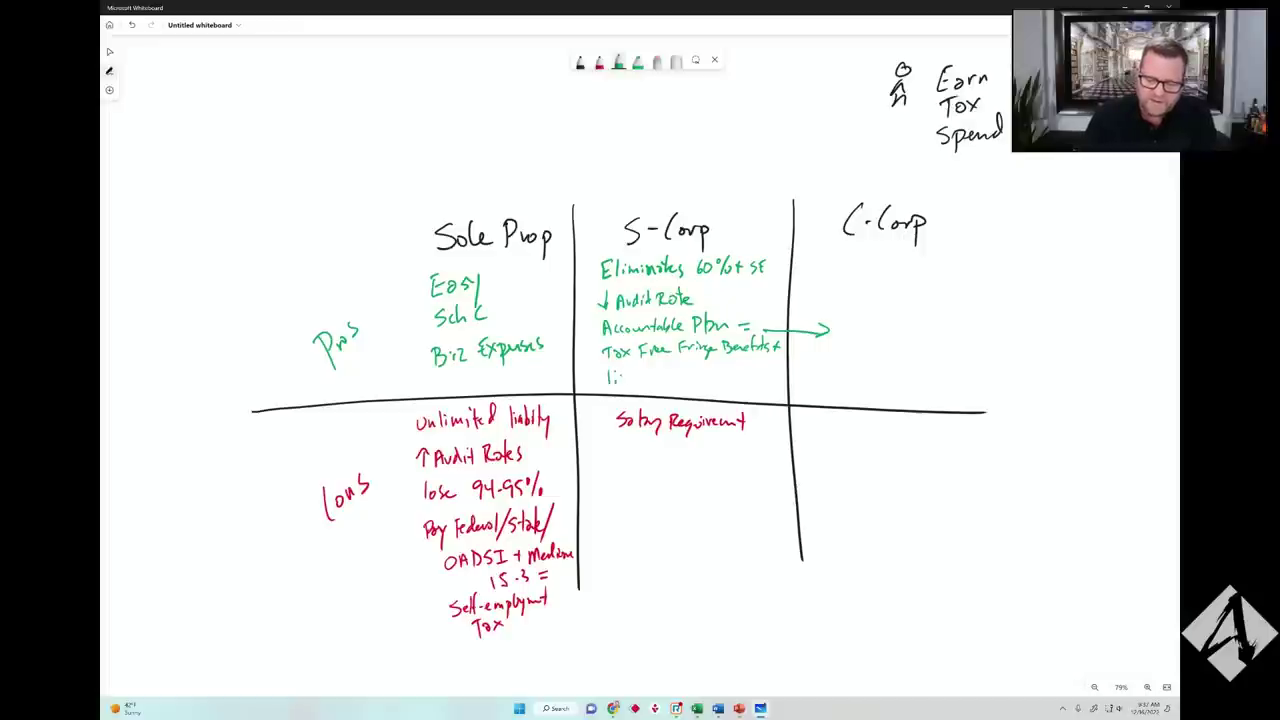
mouse_move(620, 380)
left_mouse_down()
mouse_move(730, 376)
mouse_move(733, 390)
left_mouse_up()
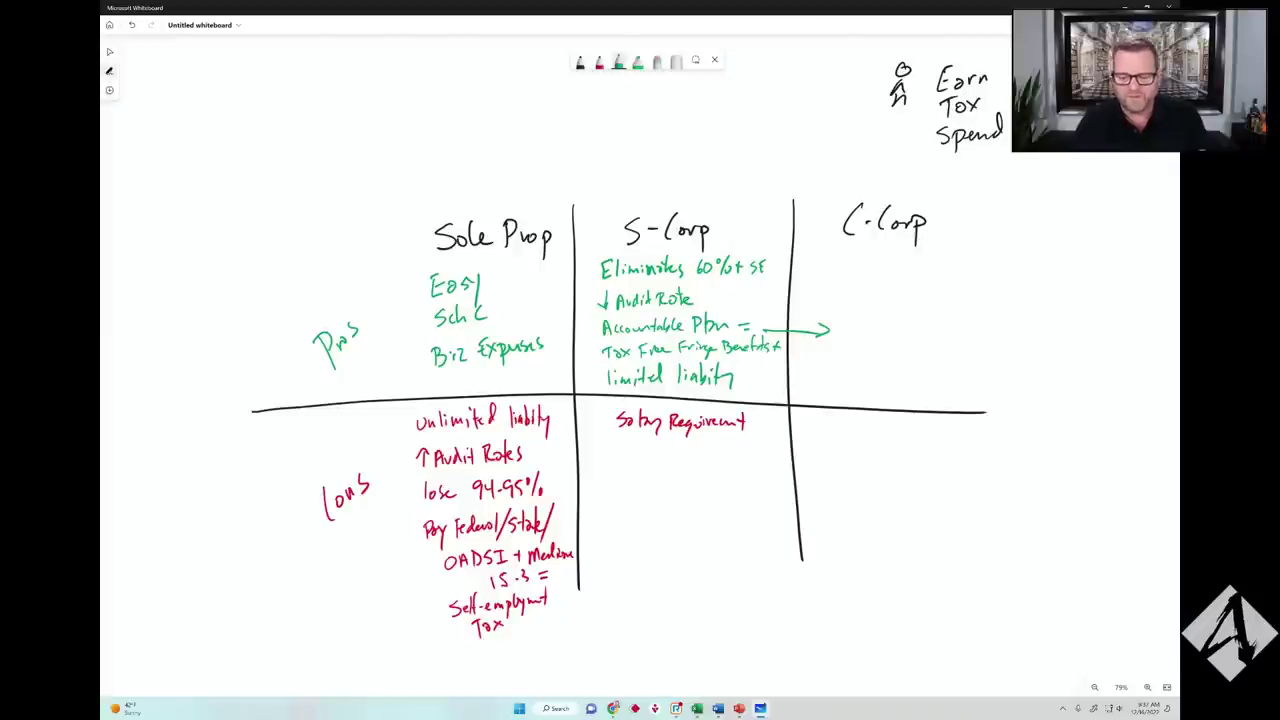
left_click_drag(775, 263, 788, 248)
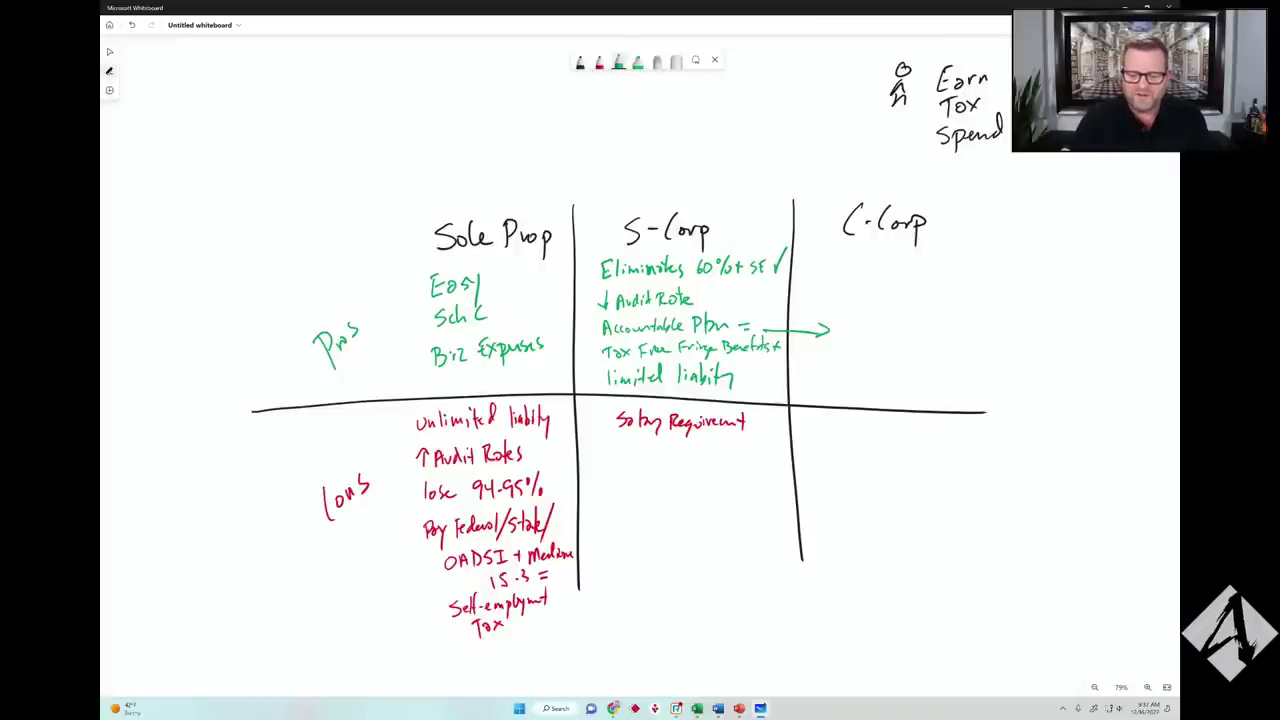
left_click_drag(595, 262, 589, 275)
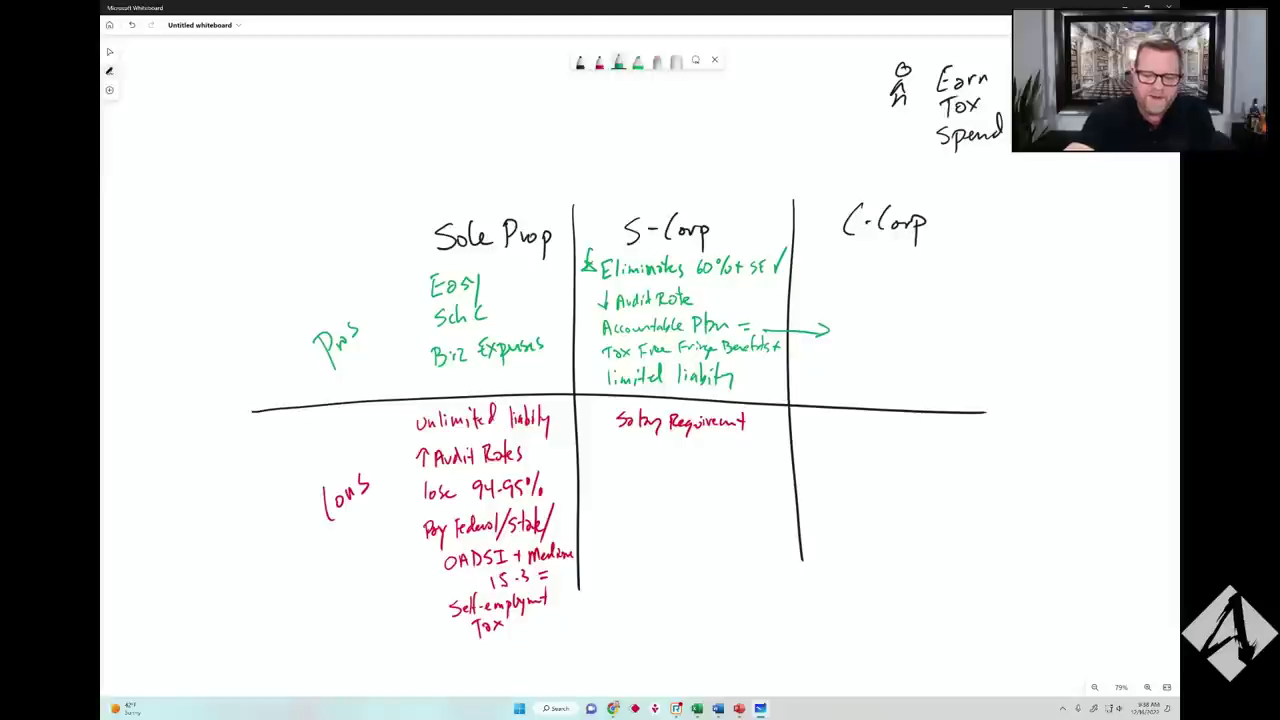
- Write '1120S' in red under Salary Requirement, undoing a false start below it
left_click(599, 62)
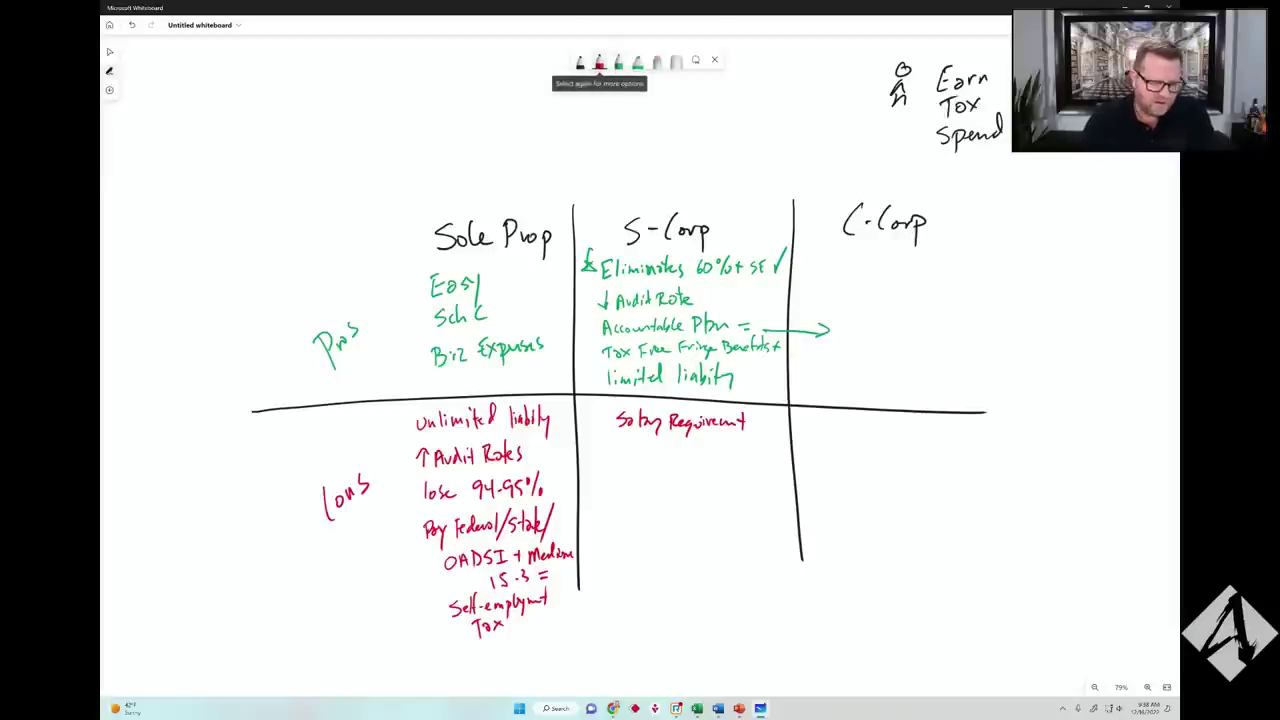
left_click_drag(625, 442, 626, 459)
left_click_drag(634, 441, 651, 457)
left_click_drag(662, 446, 665, 458)
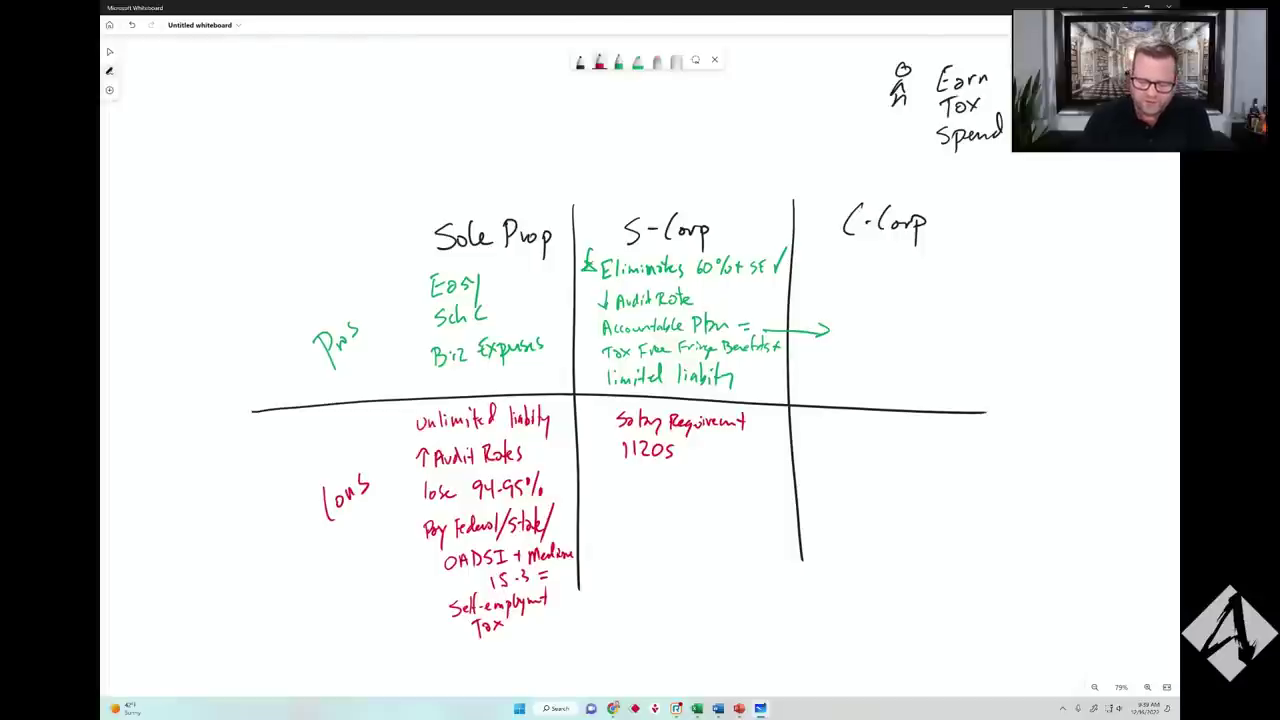
mouse_move(623, 478)
left_mouse_down()
mouse_move(630, 492)
mouse_move(734, 484)
left_mouse_up()
key("ctrl+z")
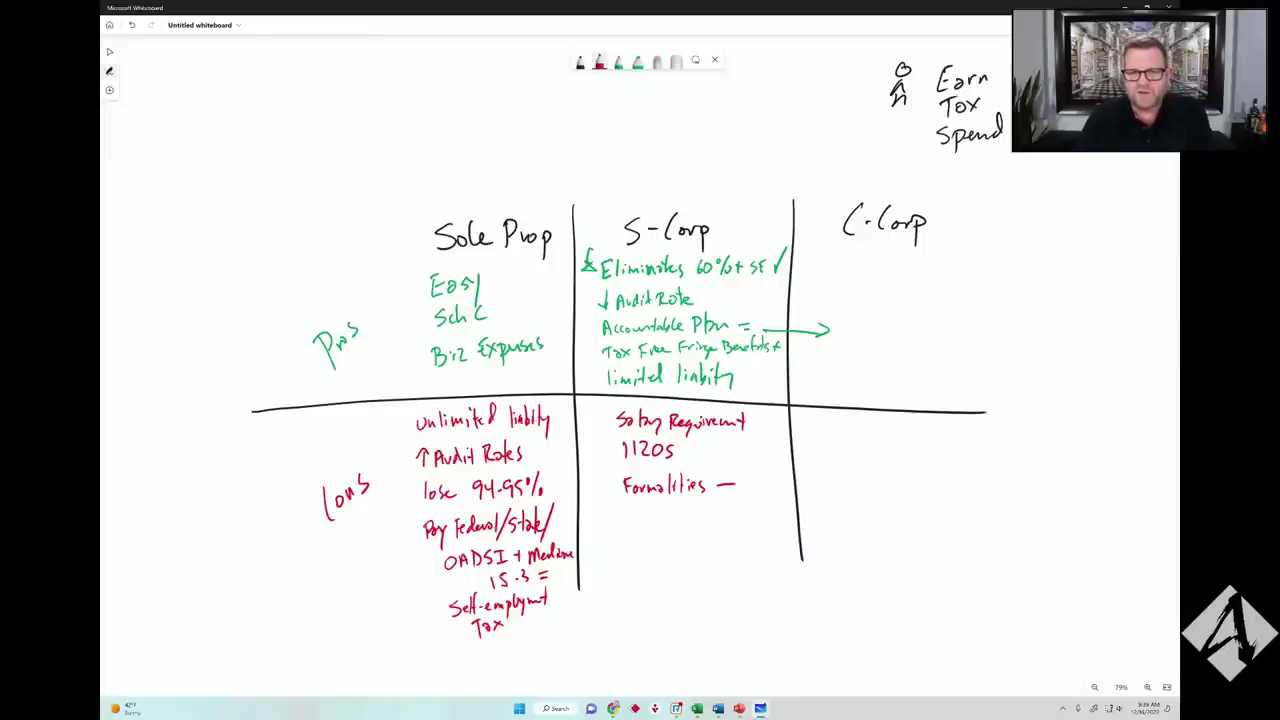
- Write 'State filing fees' in red below Formalities, then switch back to green ink
left_click(637, 512)
mouse_move(635, 512)
left_mouse_down()
mouse_move(628, 526)
mouse_move(642, 526)
left_mouse_up()
left_click_drag(646, 518, 666, 522)
mouse_move(680, 502)
left_mouse_down()
mouse_move(676, 526)
mouse_move(698, 520)
mouse_move(706, 538)
mouse_move(734, 522)
left_mouse_up()
left_click_drag(734, 518, 742, 522)
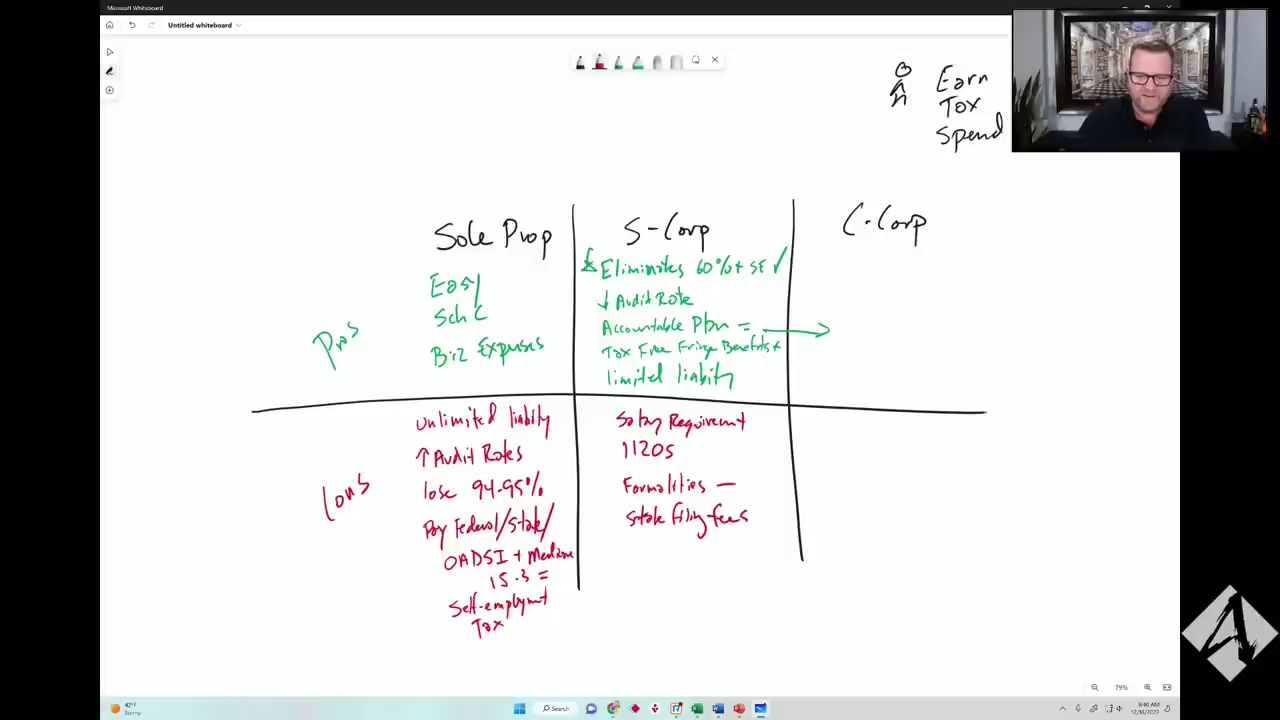
left_click(618, 62)
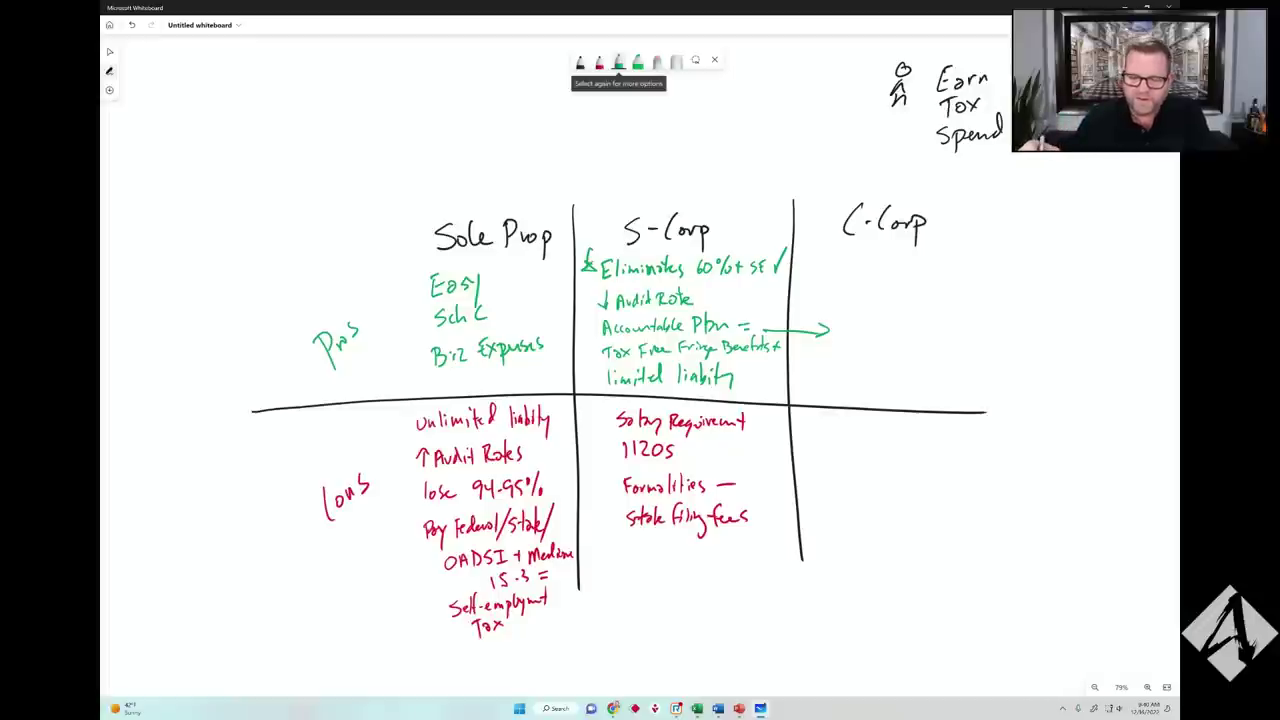
- Handwrite 'No salary Requirement' in green in the C-Corp pros cell
mouse_move(827, 275)
left_mouse_down()
mouse_move(840, 259)
mouse_move(938, 284)
mouse_move(986, 272)
left_mouse_up()
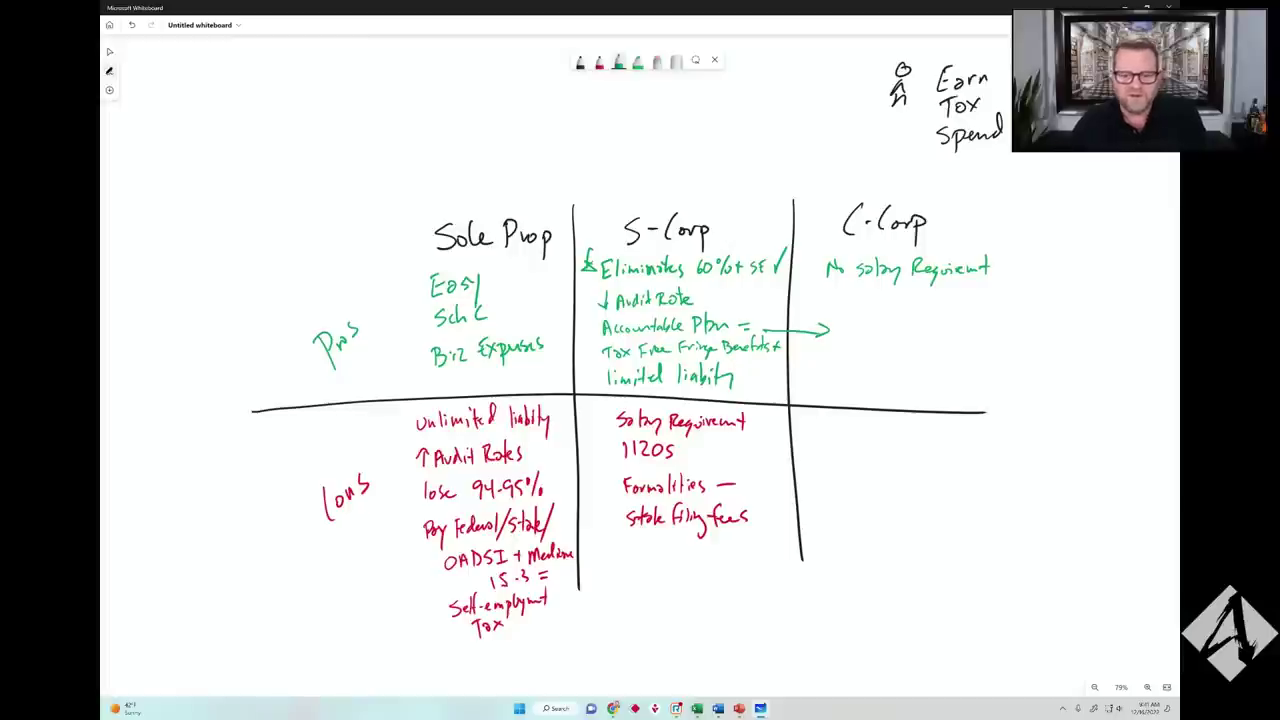
- Undo the green arrow running from 'Accountable Plan =' into the C-Corp column
left_click_drag(843, 534, 813, 528)
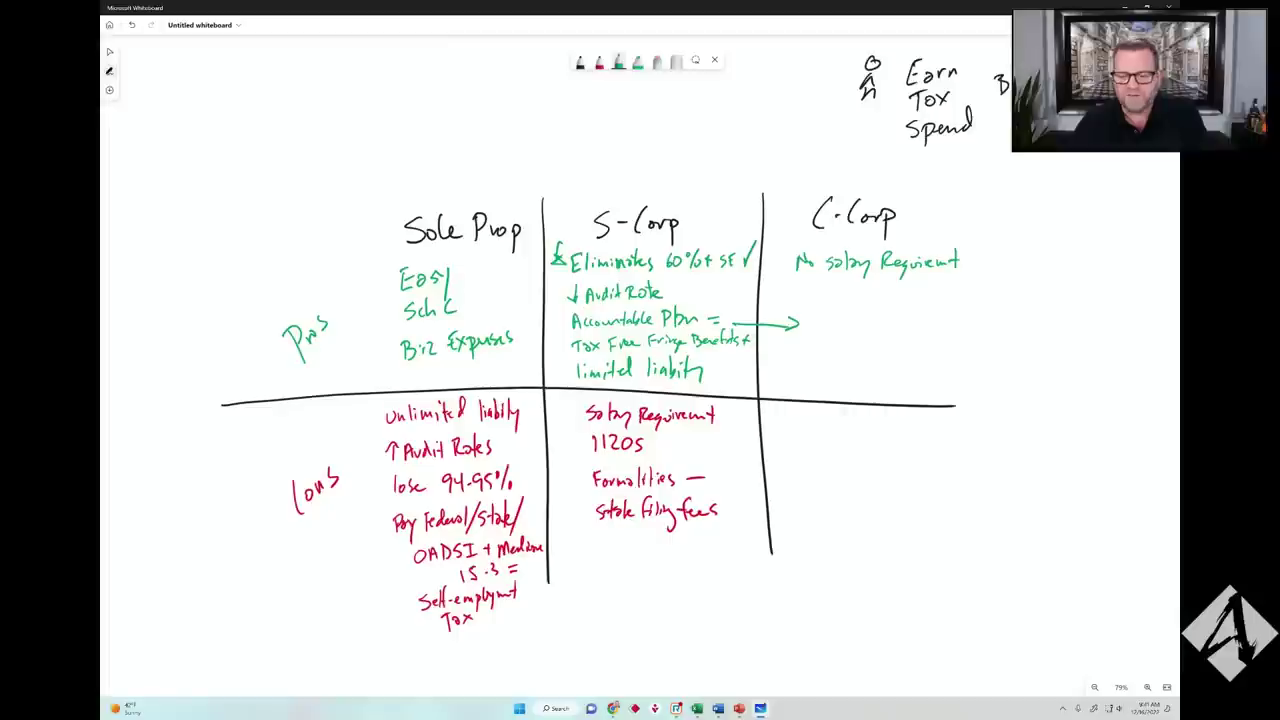
key("ctrl+z")
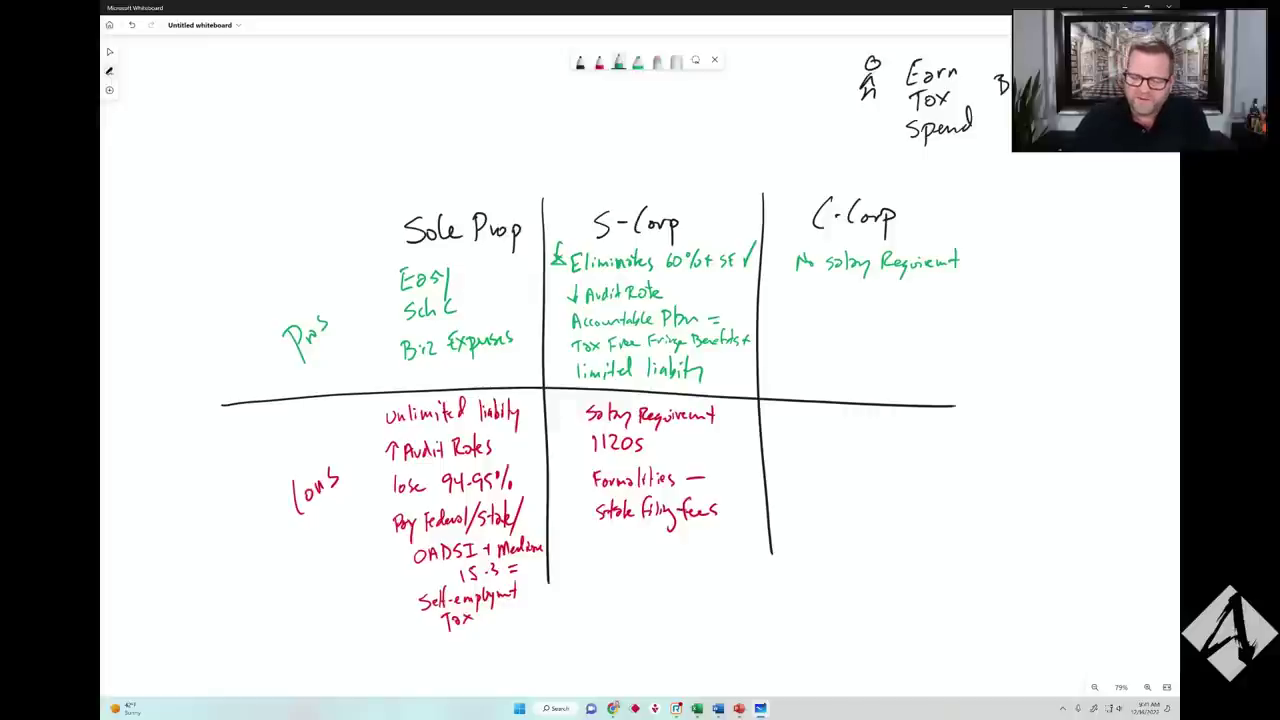
- Write '21% Flat' in green below 'No salary Requirement'
left_click_drag(801, 285, 812, 298)
mouse_move(820, 283)
left_mouse_down()
mouse_move(820, 298)
mouse_move(878, 282)
mouse_move(888, 300)
mouse_move(912, 274)
left_mouse_up()
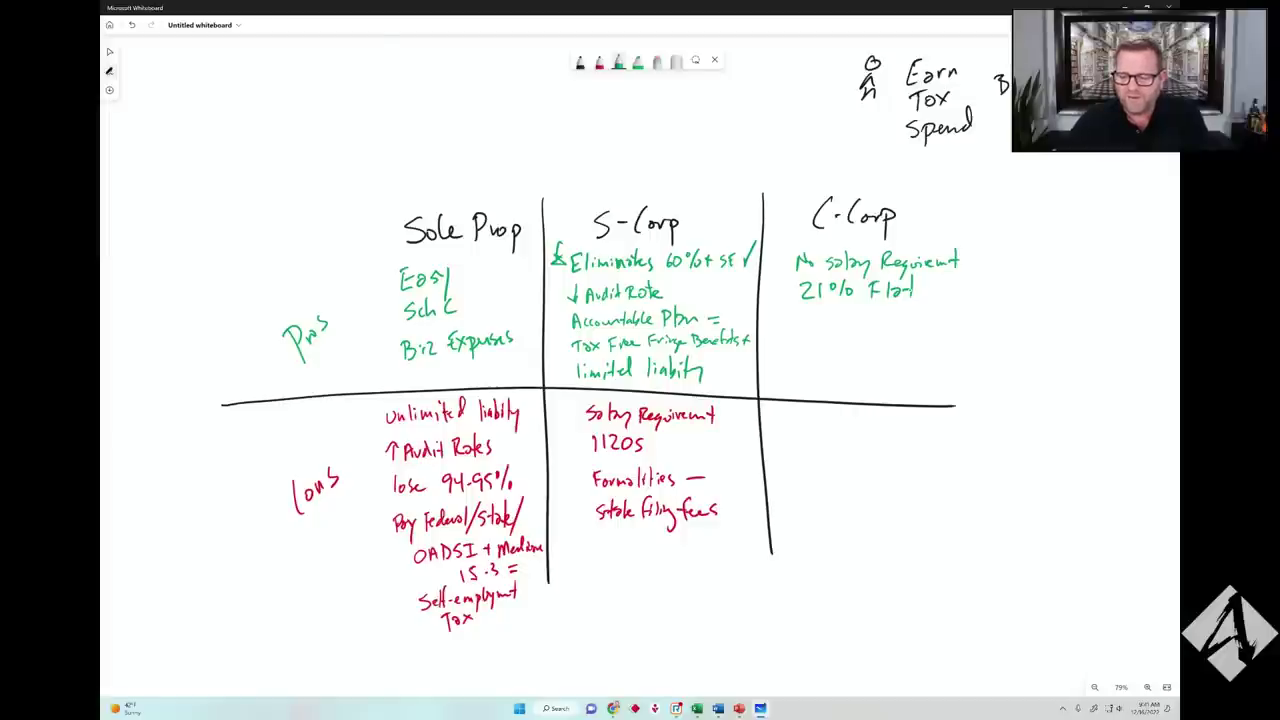
left_click_drag(917, 280, 917, 297)
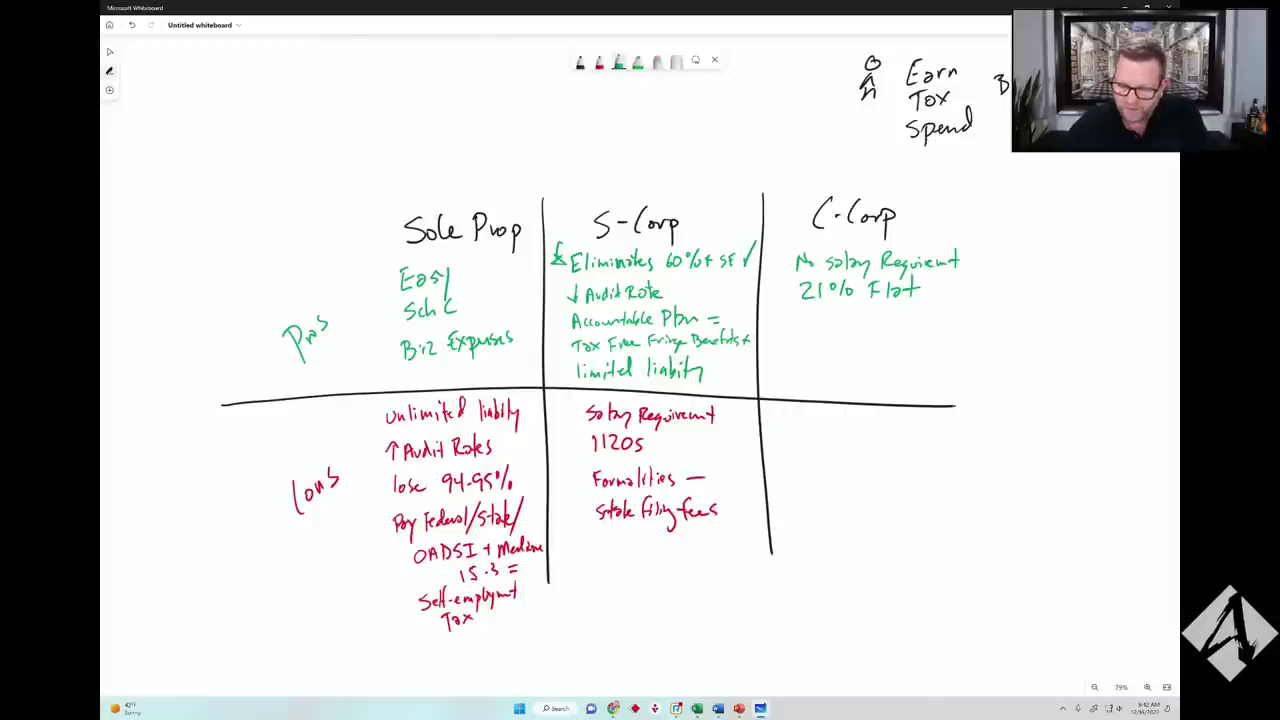
- Write 'limited liability' and 'Tax Free Fringe' in green below '21% Flat'
mouse_move(804, 310)
left_mouse_down()
mouse_move(804, 330)
mouse_move(850, 306)
mouse_move(875, 328)
mouse_move(914, 326)
left_mouse_up()
mouse_move(909, 314)
left_mouse_down()
mouse_move(921, 313)
mouse_move(922, 332)
left_mouse_up()
left_click(808, 346)
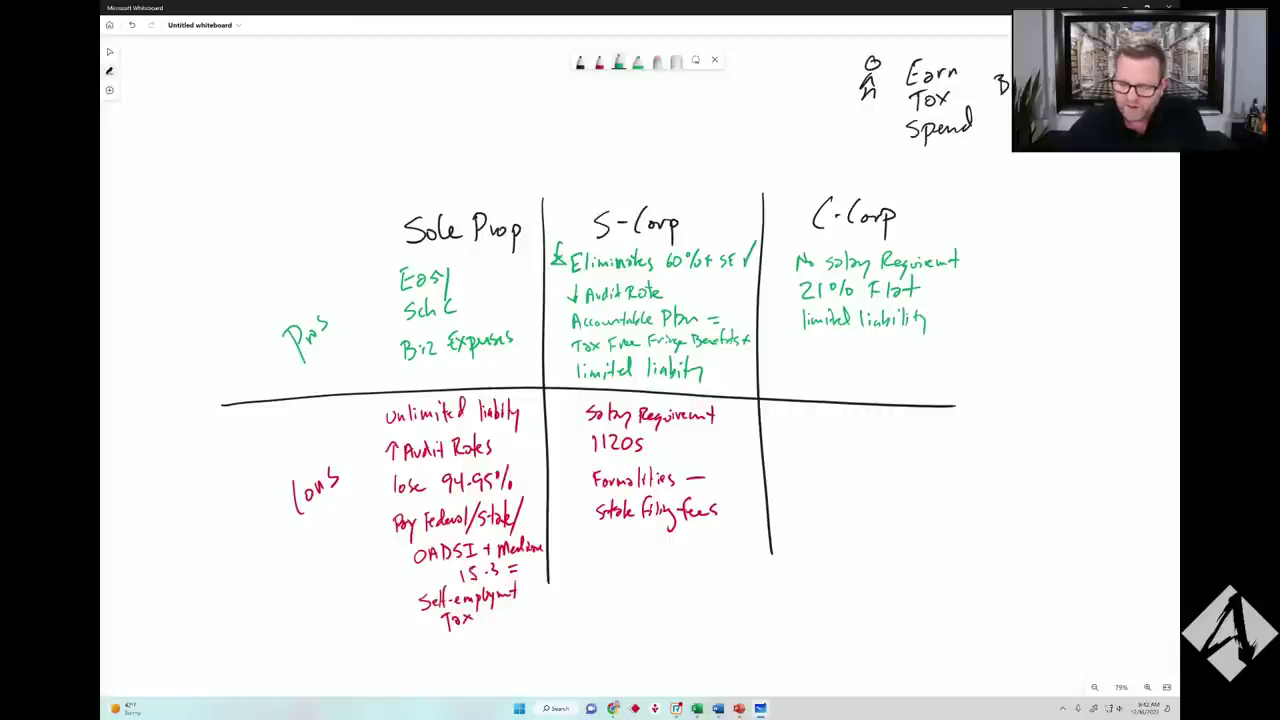
left_click_drag(800, 343, 812, 341)
mouse_move(807, 343)
left_mouse_down()
mouse_move(808, 358)
mouse_move(836, 356)
left_mouse_up()
mouse_move(836, 344)
left_mouse_down()
mouse_move(826, 357)
mouse_move(841, 355)
left_mouse_up()
left_click_drag(841, 342, 849, 349)
left_click_drag(853, 354, 858, 346)
left_click_drag(860, 350, 910, 350)
left_click(876, 348)
left_click_drag(913, 346, 911, 360)
left_click_drag(914, 350, 921, 352)
left_click(822, 375)
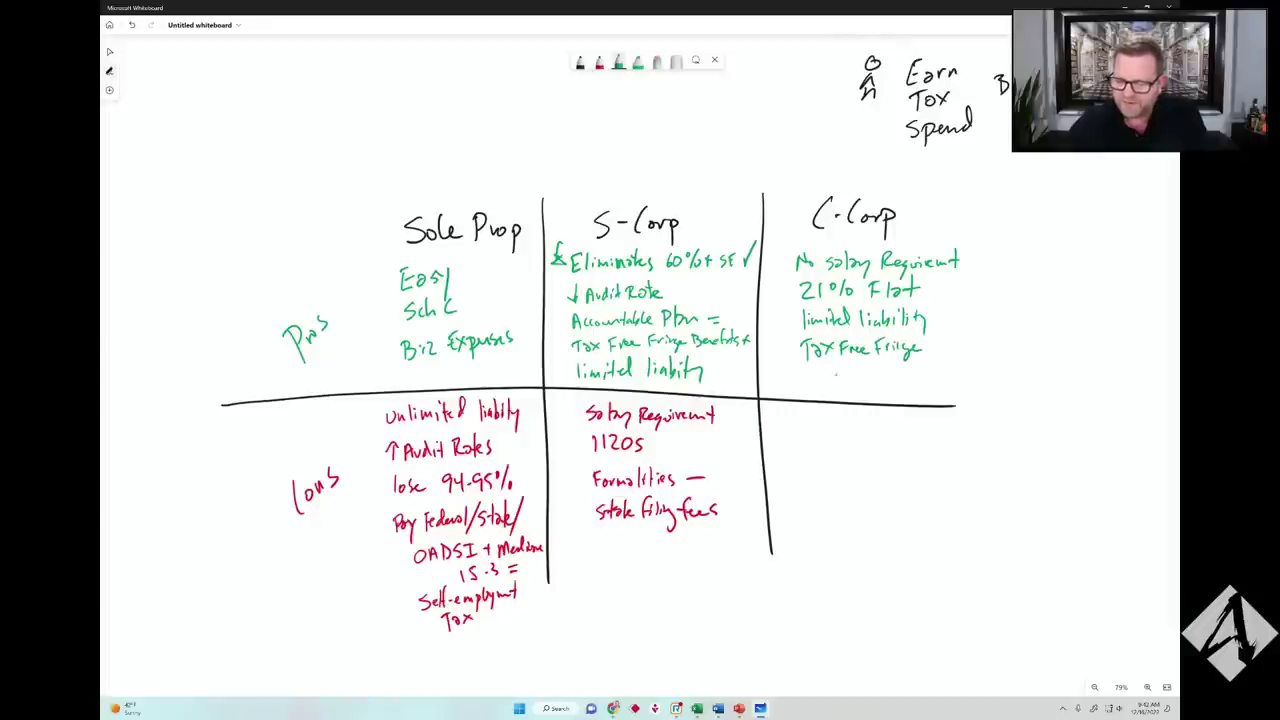
- Add '+ Med/Dental Vision 100%' as the next green C-Corp pro
left_click_drag(802, 380, 876, 368)
left_click(828, 379)
mouse_move(880, 376)
left_mouse_down()
mouse_move(880, 390)
mouse_move(900, 386)
left_mouse_up()
left_click_drag(902, 388, 914, 382)
left_click_drag(917, 366, 926, 390)
mouse_move(930, 374)
left_mouse_down()
mouse_move(936, 388)
mouse_move(952, 384)
left_mouse_up()
left_click_drag(955, 374, 981, 380)
left_click_drag(988, 368, 994, 367)
left_click_drag(1000, 373, 1002, 363)
left_click_drag(1008, 370, 1009, 371)
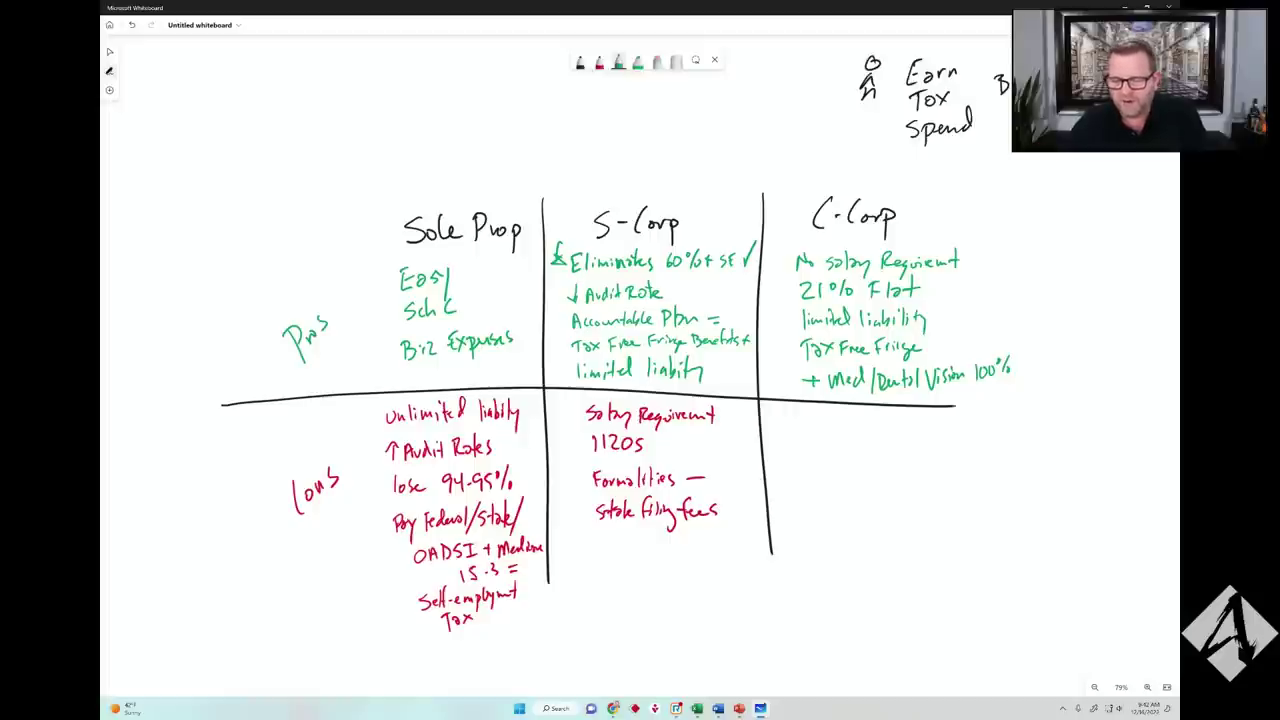
left_click_drag(806, 509, 770, 509)
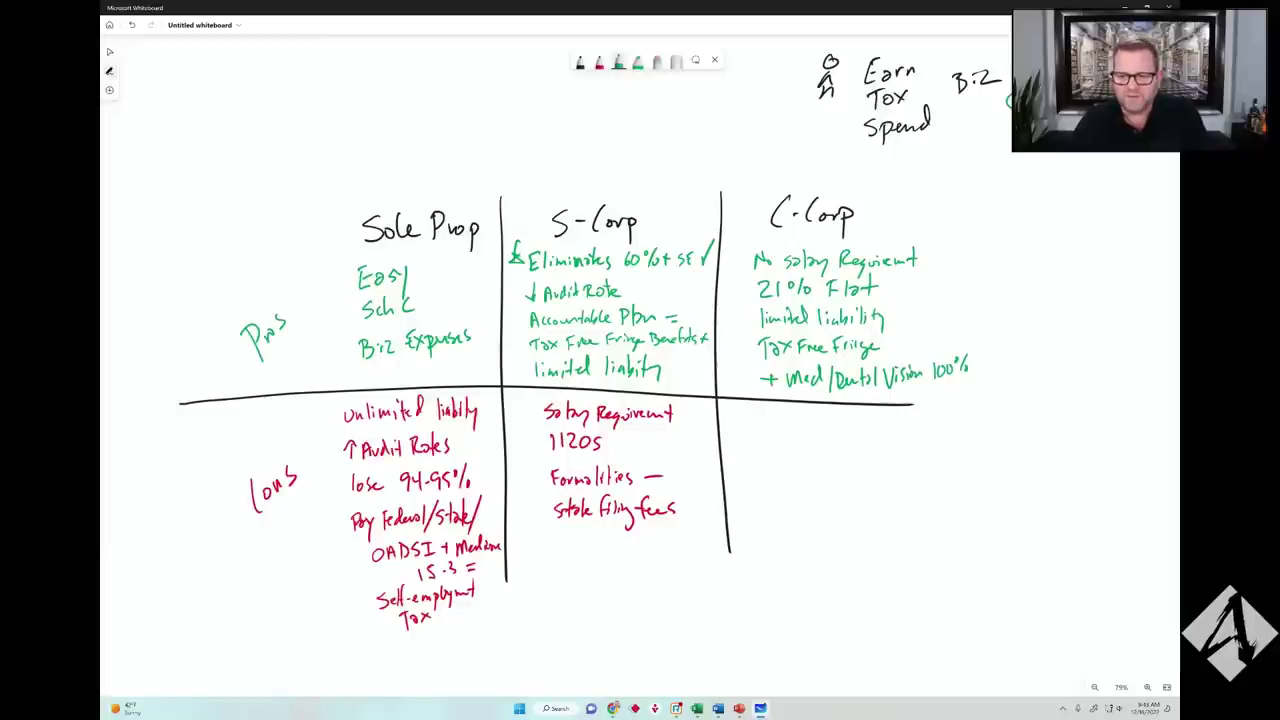
- Circle Biz Earn/Spend/Tax in green, link Spend to a 'Med' label, and add a down arrow by Tax
left_click_drag(871, 449, 683, 514)
mouse_move(886, 89)
left_mouse_down()
mouse_move(828, 203)
mouse_move(906, 68)
left_mouse_up()
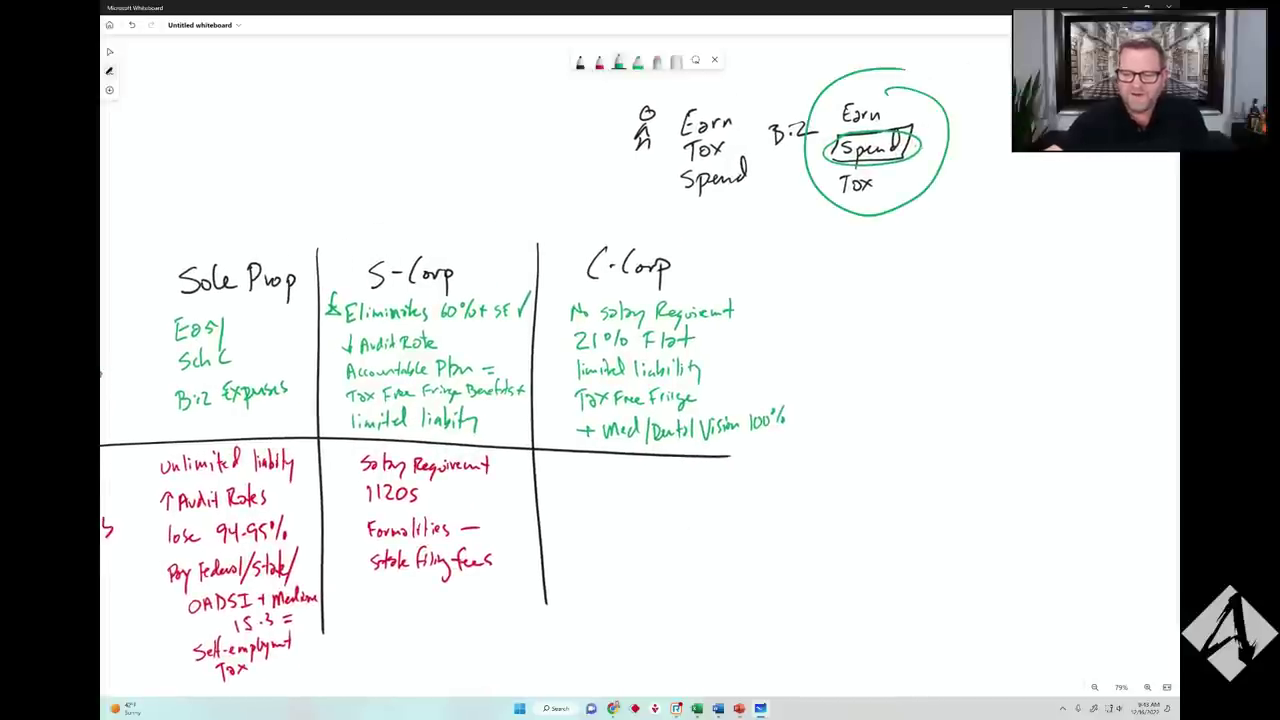
mouse_move(900, 146)
left_mouse_down()
mouse_move(990, 137)
mouse_move(1011, 151)
left_mouse_up()
left_click_drag(887, 319, 797, 357)
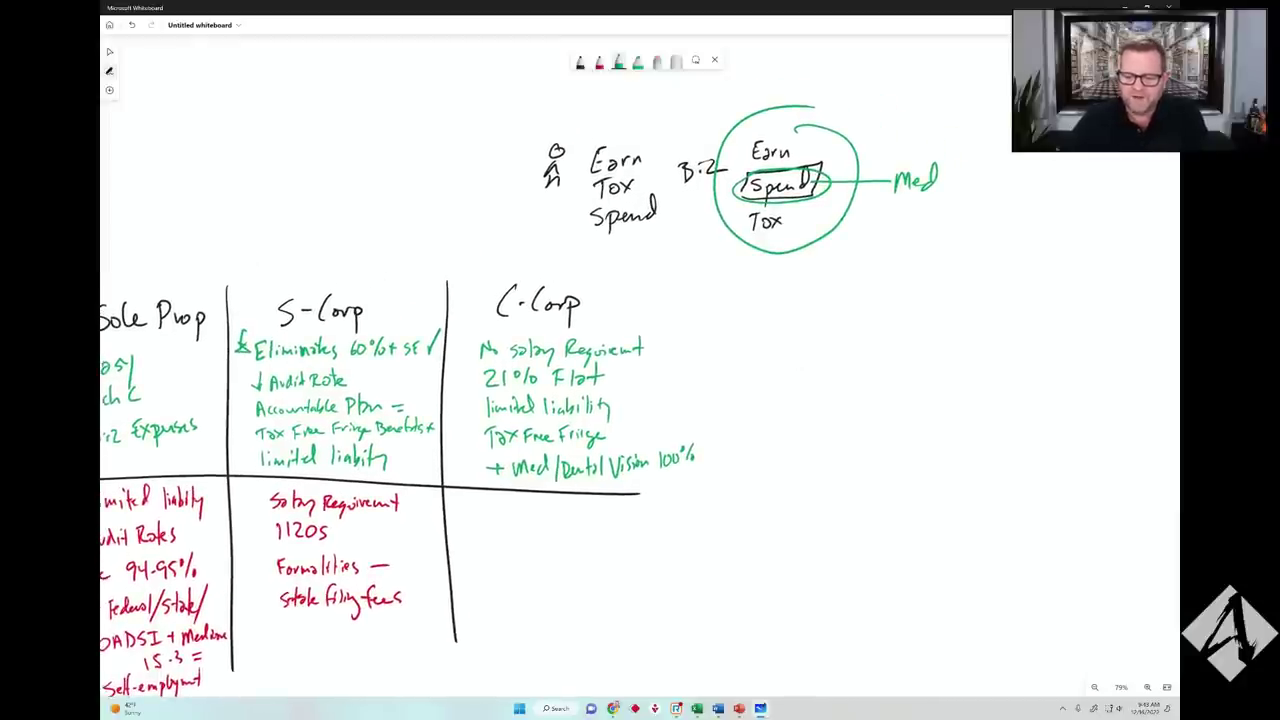
left_click_drag(802, 205, 802, 224)
left_click_drag(795, 215, 807, 214)
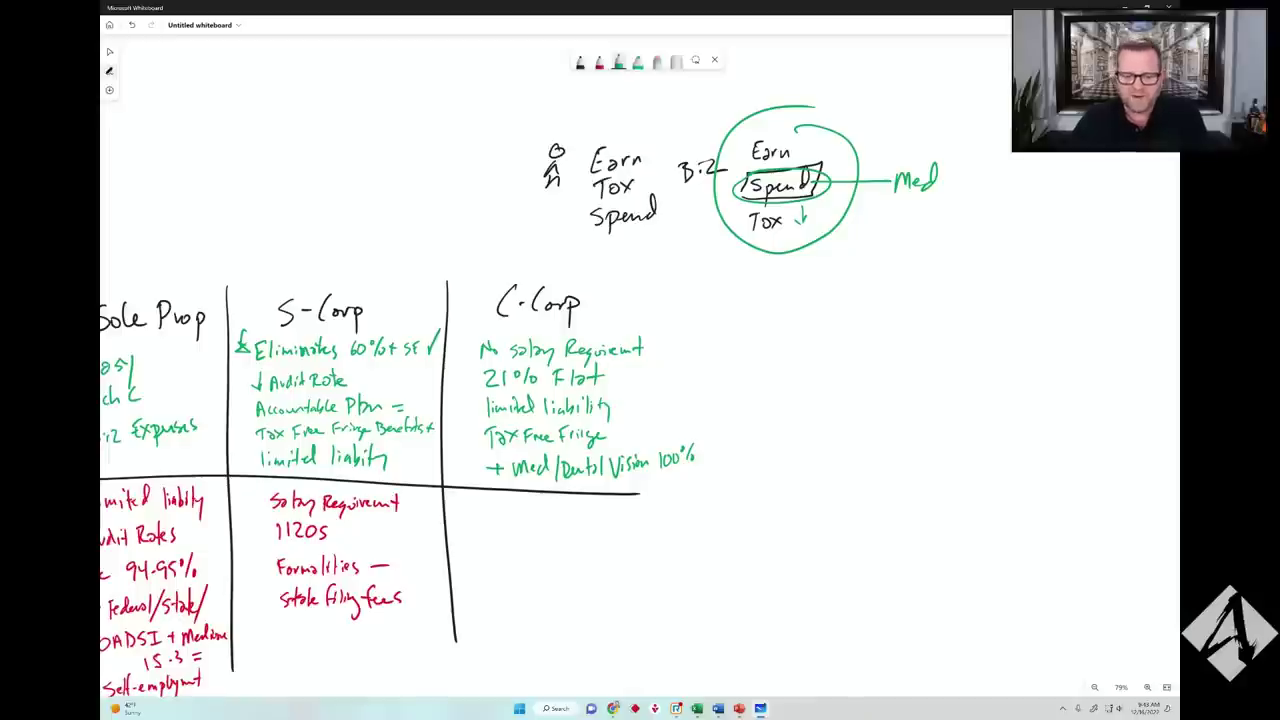
left_click_drag(677, 526, 930, 478)
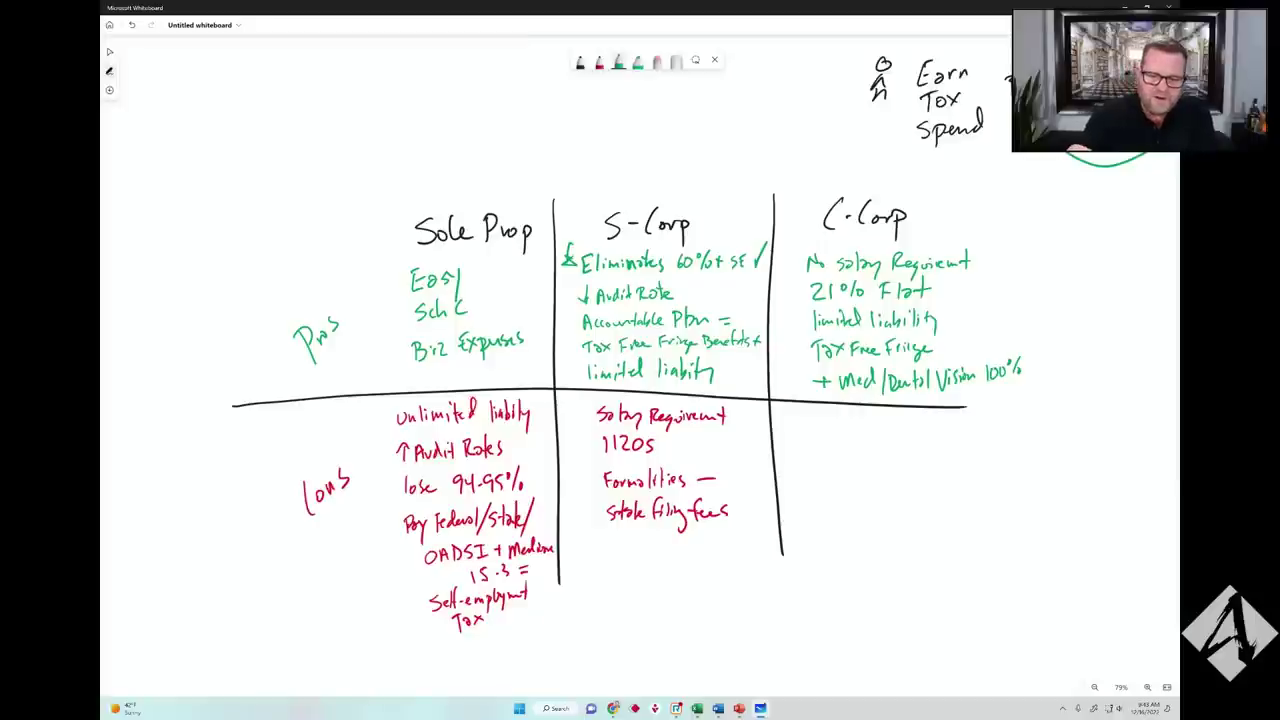
- Write '1120' and 'Double Tax' in red in the C-Corp cons cell
left_click(599, 63)
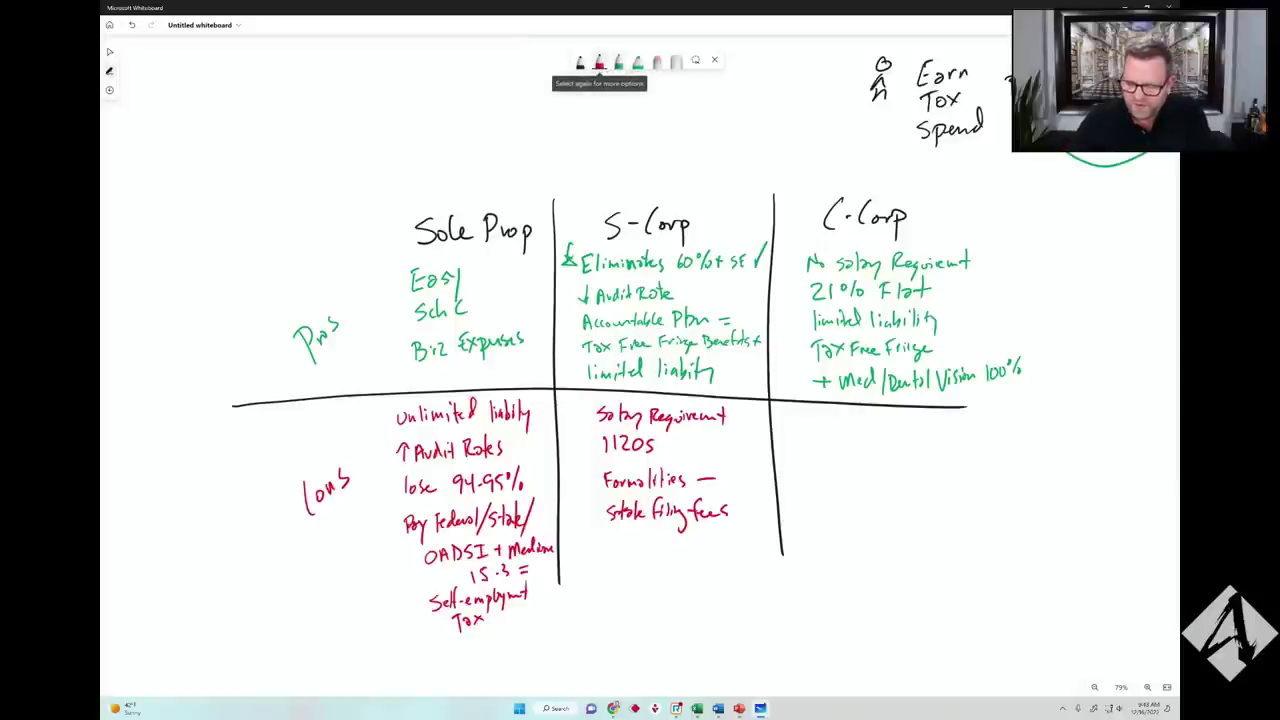
mouse_move(842, 418)
left_mouse_down()
mouse_move(851, 429)
mouse_move(856, 418)
mouse_move(826, 458)
mouse_move(880, 455)
left_mouse_up()
mouse_move(891, 437)
left_mouse_down()
mouse_move(891, 457)
mouse_move(896, 437)
left_mouse_up()
left_click_drag(900, 446, 913, 454)
left_click_drag(912, 441, 903, 454)
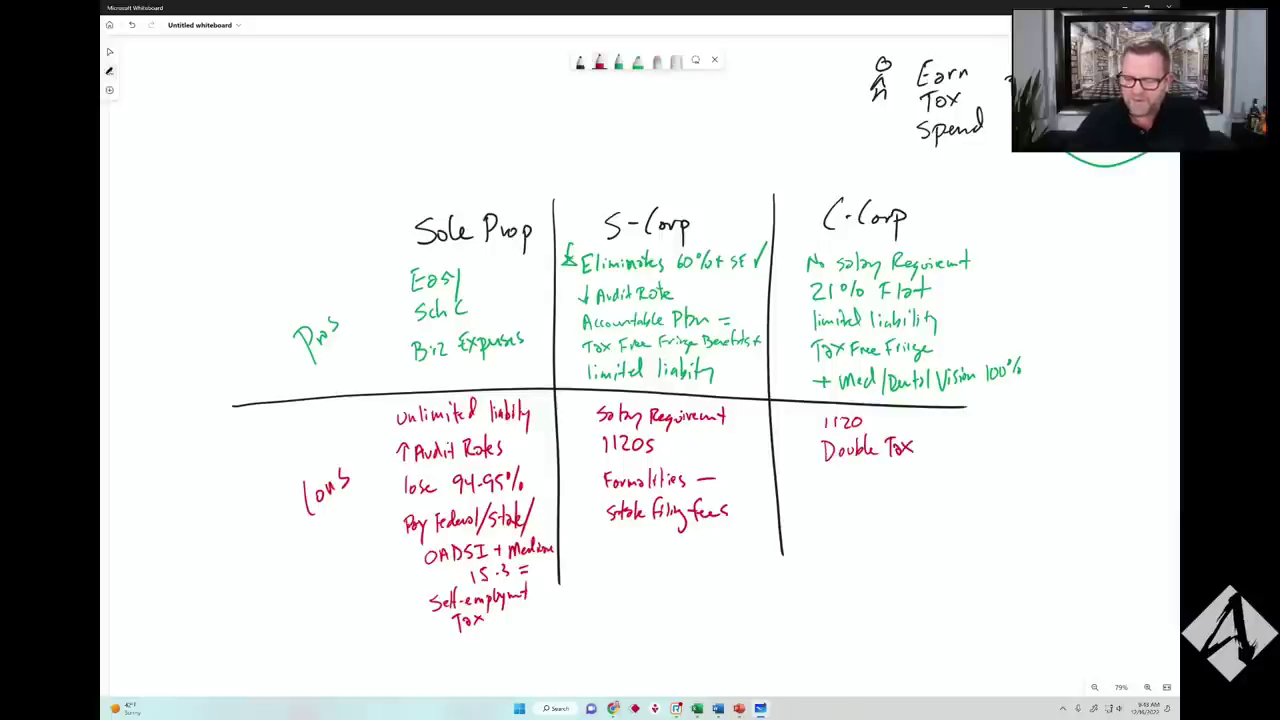
- Add '/Dividend 0,15,20%', undo a stray dash after 21% Flat, and underline the rates
left_click_drag(943, 287, 961, 286)
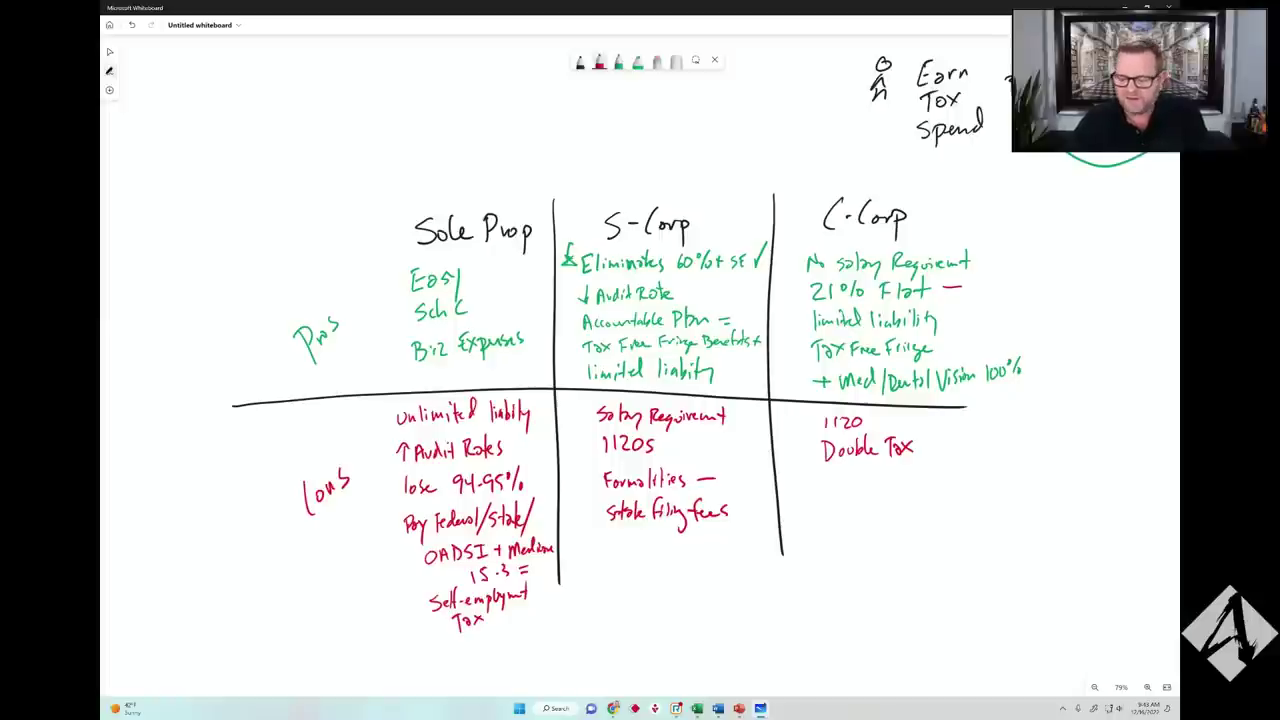
mouse_move(936, 435)
left_mouse_down()
mouse_move(923, 462)
mouse_move(962, 443)
mouse_move(990, 450)
mouse_move(1008, 426)
left_mouse_up()
left_click_drag(954, 467, 1026, 468)
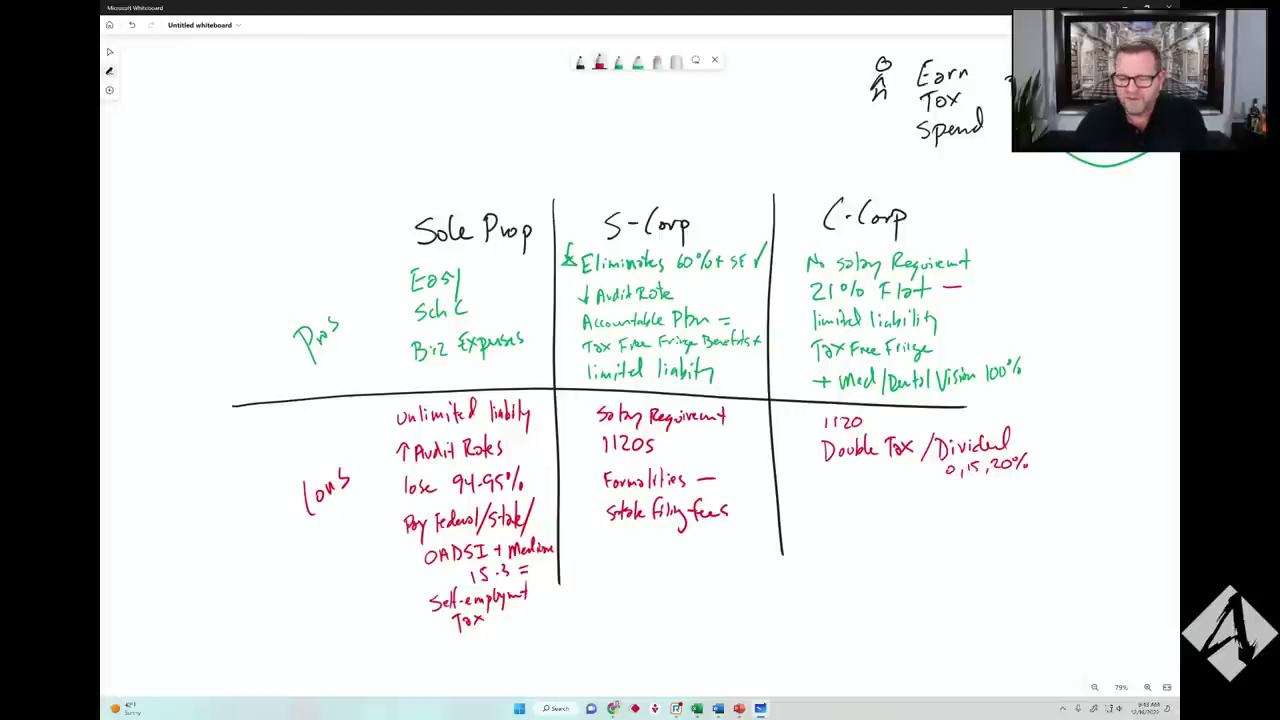
key("ctrl+z")
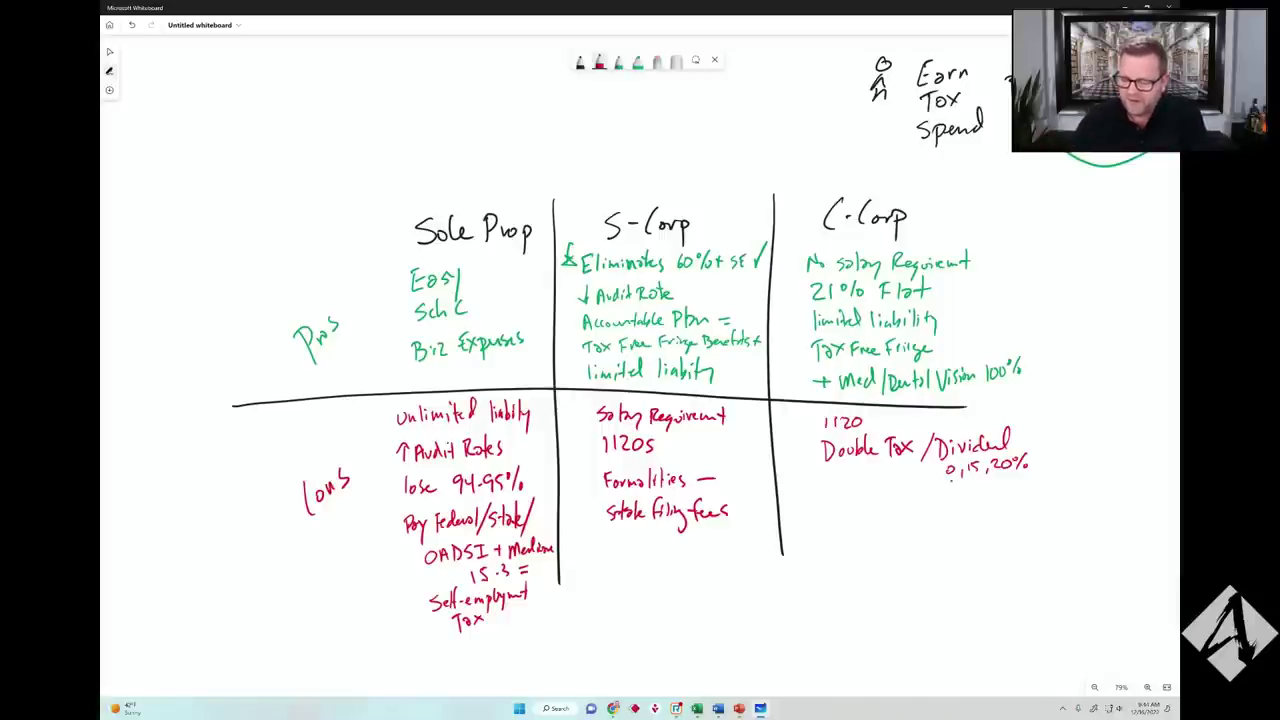
left_click_drag(934, 481, 1032, 477)
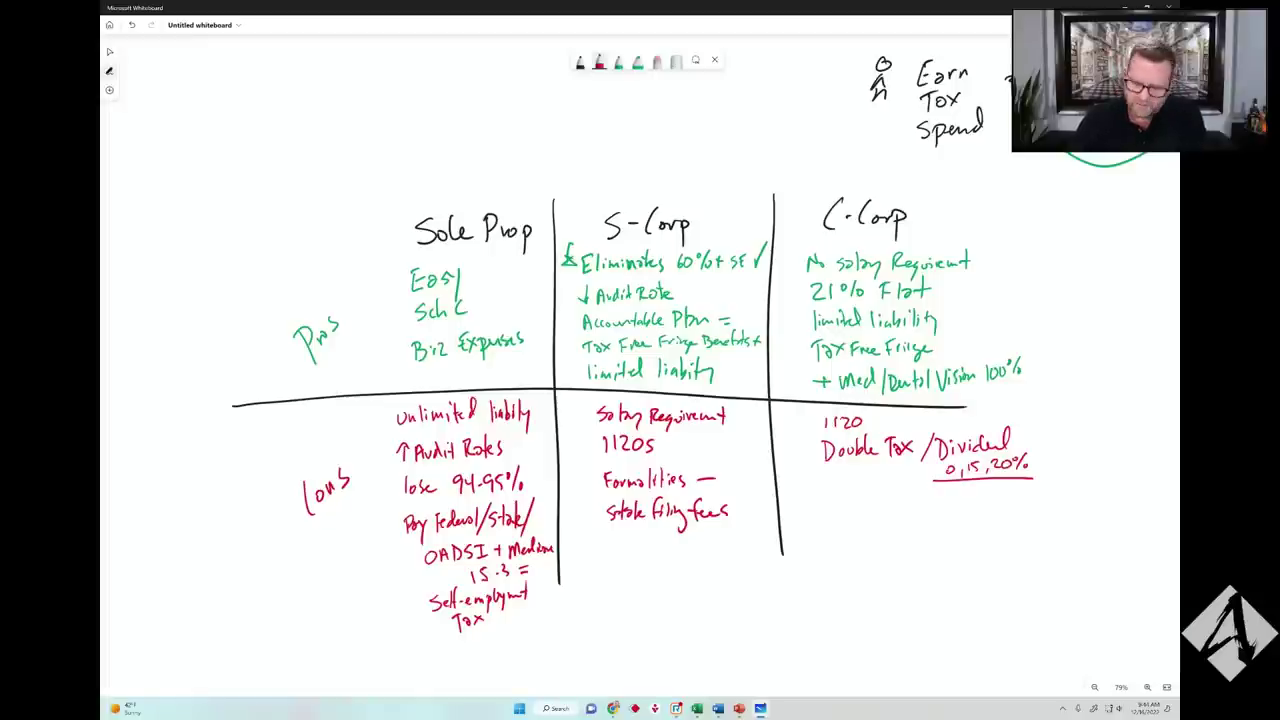
- Write '↑Audit Risk if you lose more than $250,000 +' in red below the dividend rates
mouse_move(824, 519)
left_mouse_down()
mouse_move(824, 501)
mouse_move(848, 514)
mouse_move(857, 495)
mouse_move(891, 514)
left_mouse_up()
left_click_drag(901, 503, 905, 515)
mouse_move(912, 504)
left_mouse_down()
mouse_move(948, 521)
mouse_move(952, 510)
left_mouse_up()
left_click_drag(955, 506, 968, 509)
mouse_move(978, 493)
left_mouse_down()
mouse_move(975, 510)
mouse_move(1048, 503)
left_mouse_up()
left_click_drag(856, 524, 860, 532)
mouse_move(862, 524)
left_mouse_down()
mouse_move(872, 538)
mouse_move(912, 537)
left_mouse_up()
left_click_drag(917, 523, 951, 526)
left_click_drag(962, 521, 969, 522)
left_click_drag(984, 523, 1020, 523)
left_click_drag(1012, 516, 1012, 530)
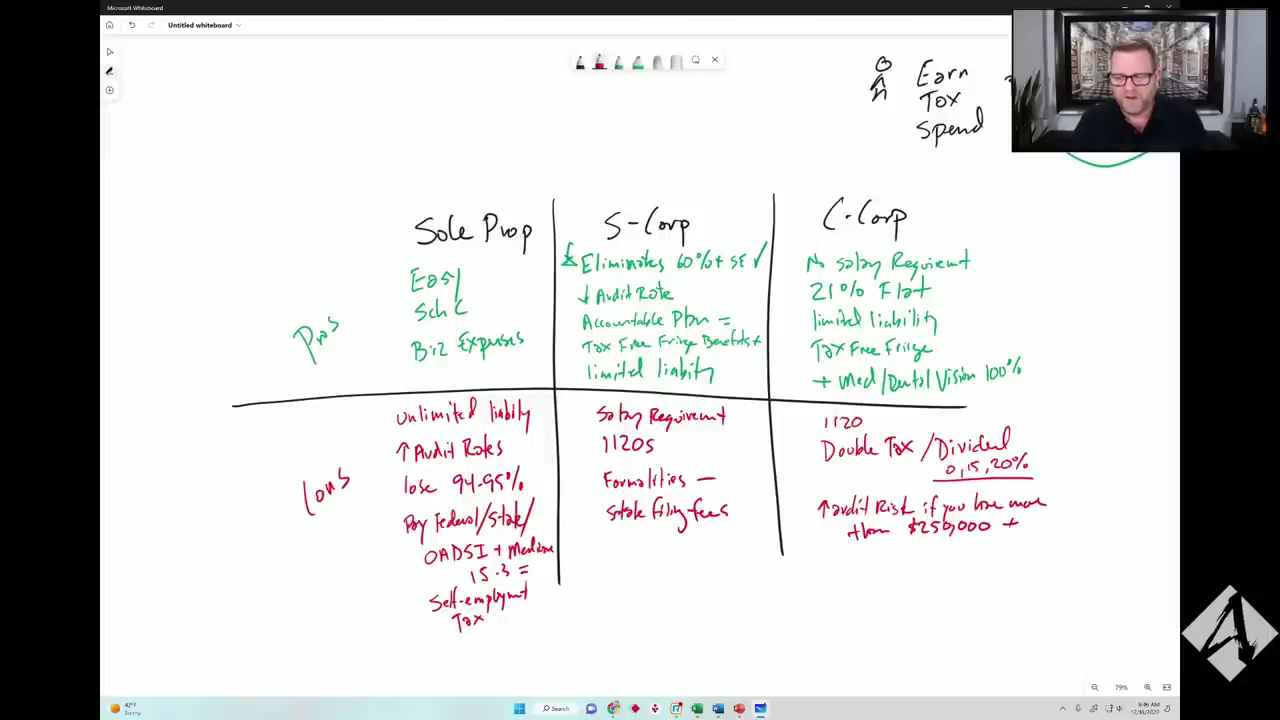
- Draw a red oval around the Earn/Tax/Spend diagram and circle the stick figure in red
mouse_move(844, 338)
left_mouse_down()
mouse_move(574, 453)
mouse_move(484, 458)
left_mouse_up()
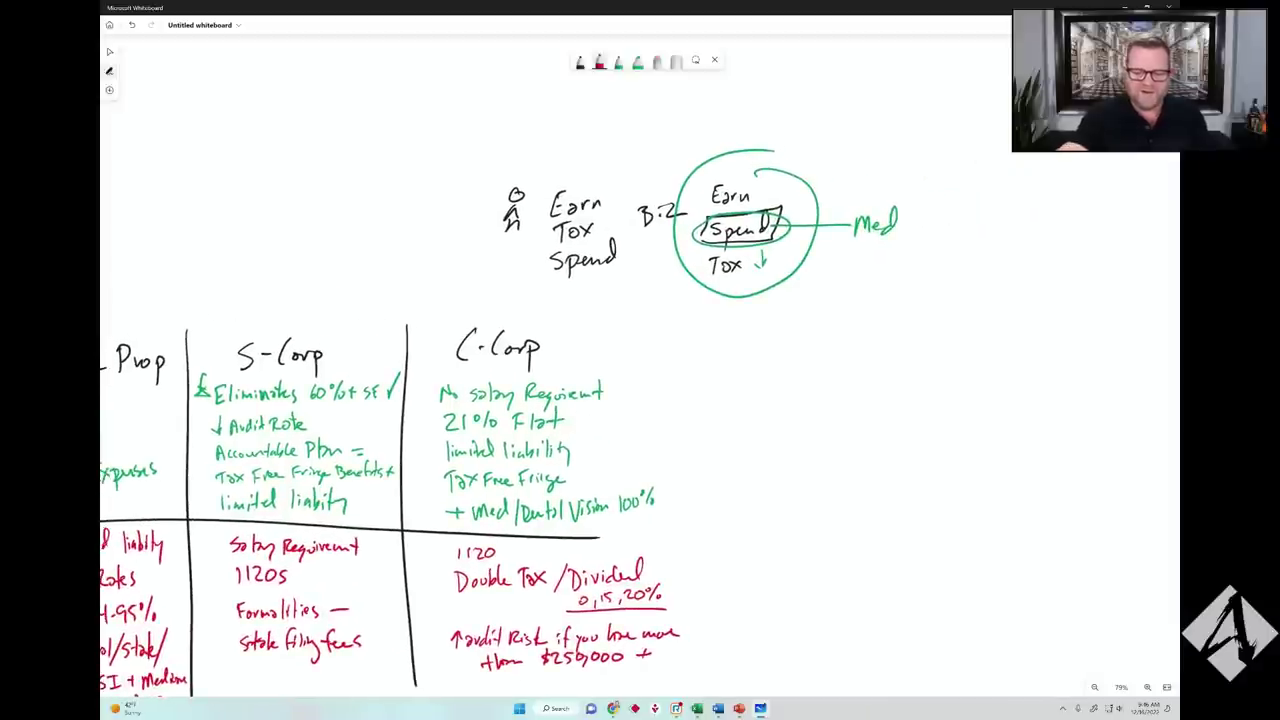
mouse_move(528, 147)
left_mouse_down()
mouse_move(455, 282)
mouse_move(970, 215)
mouse_move(490, 165)
left_mouse_up()
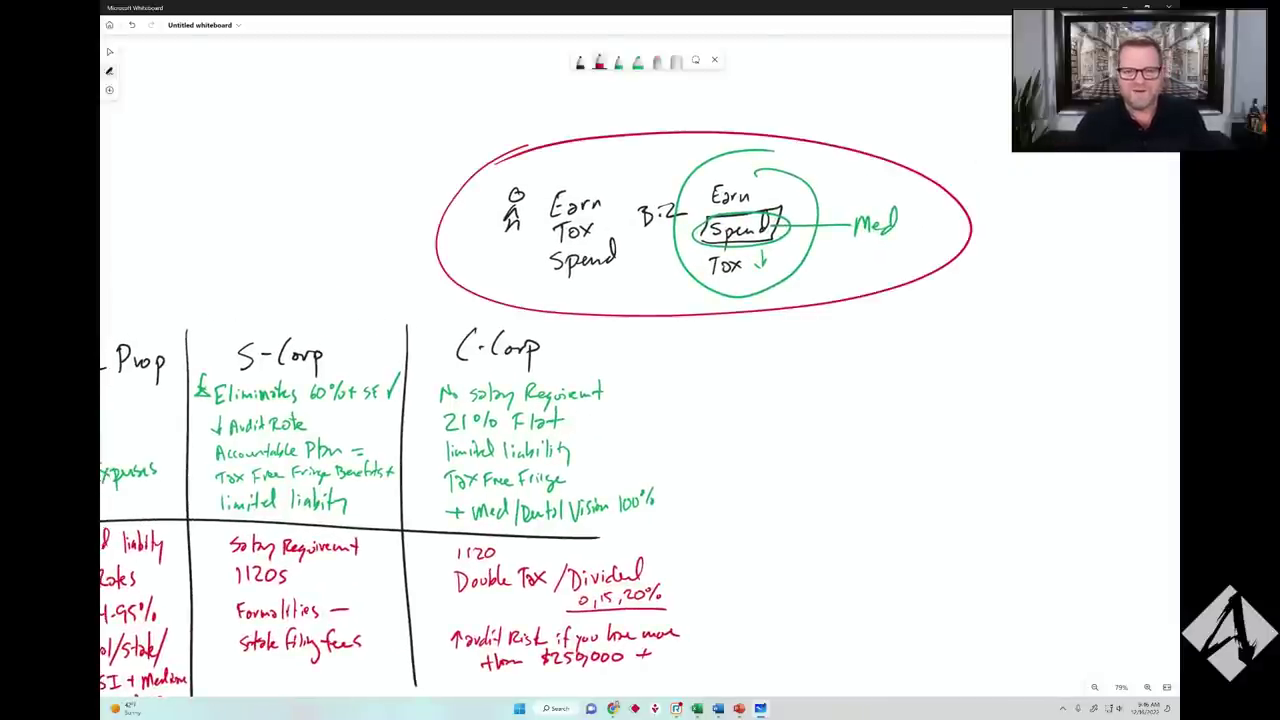
mouse_move(508, 172)
left_mouse_down()
mouse_move(530, 190)
mouse_move(514, 177)
left_mouse_up()
- Draw a red arrow pointing down into the green Biz circle
mouse_move(908, 120)
left_mouse_down()
mouse_move(810, 190)
mouse_move(844, 188)
left_mouse_up()
left_click_drag(834, 386, 808, 396)
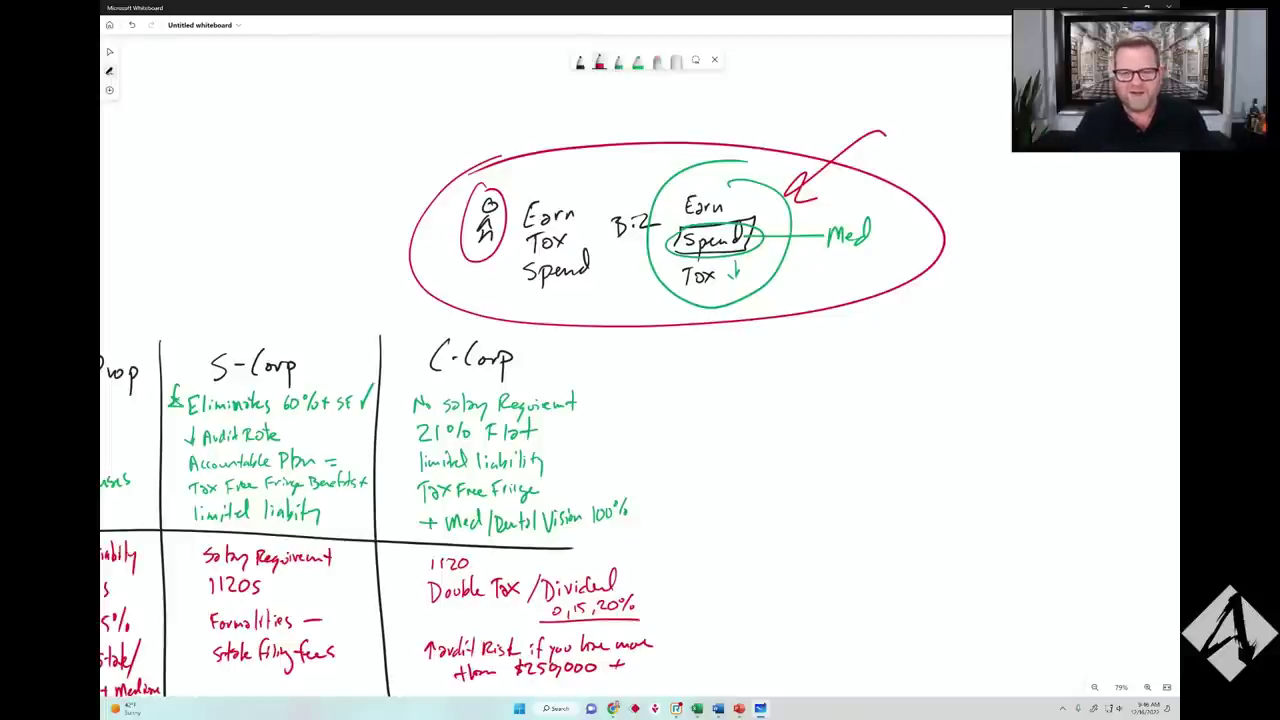
left_click_drag(670, 436, 930, 323)
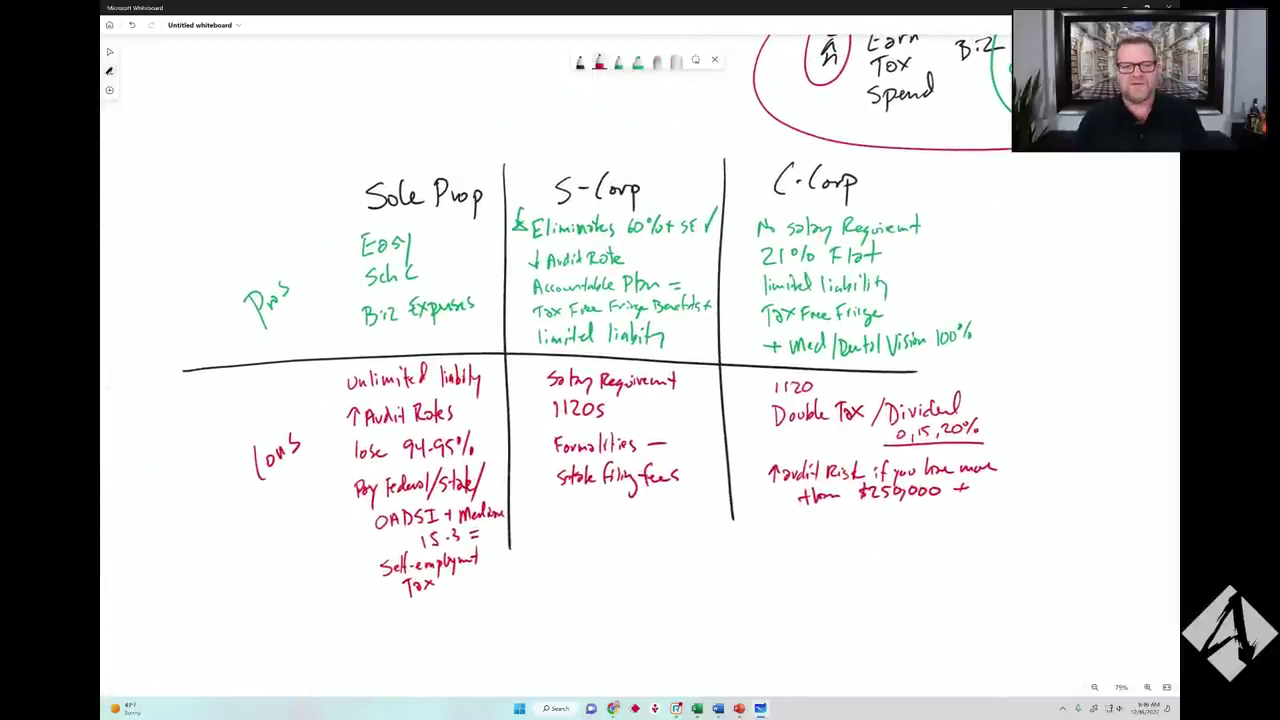